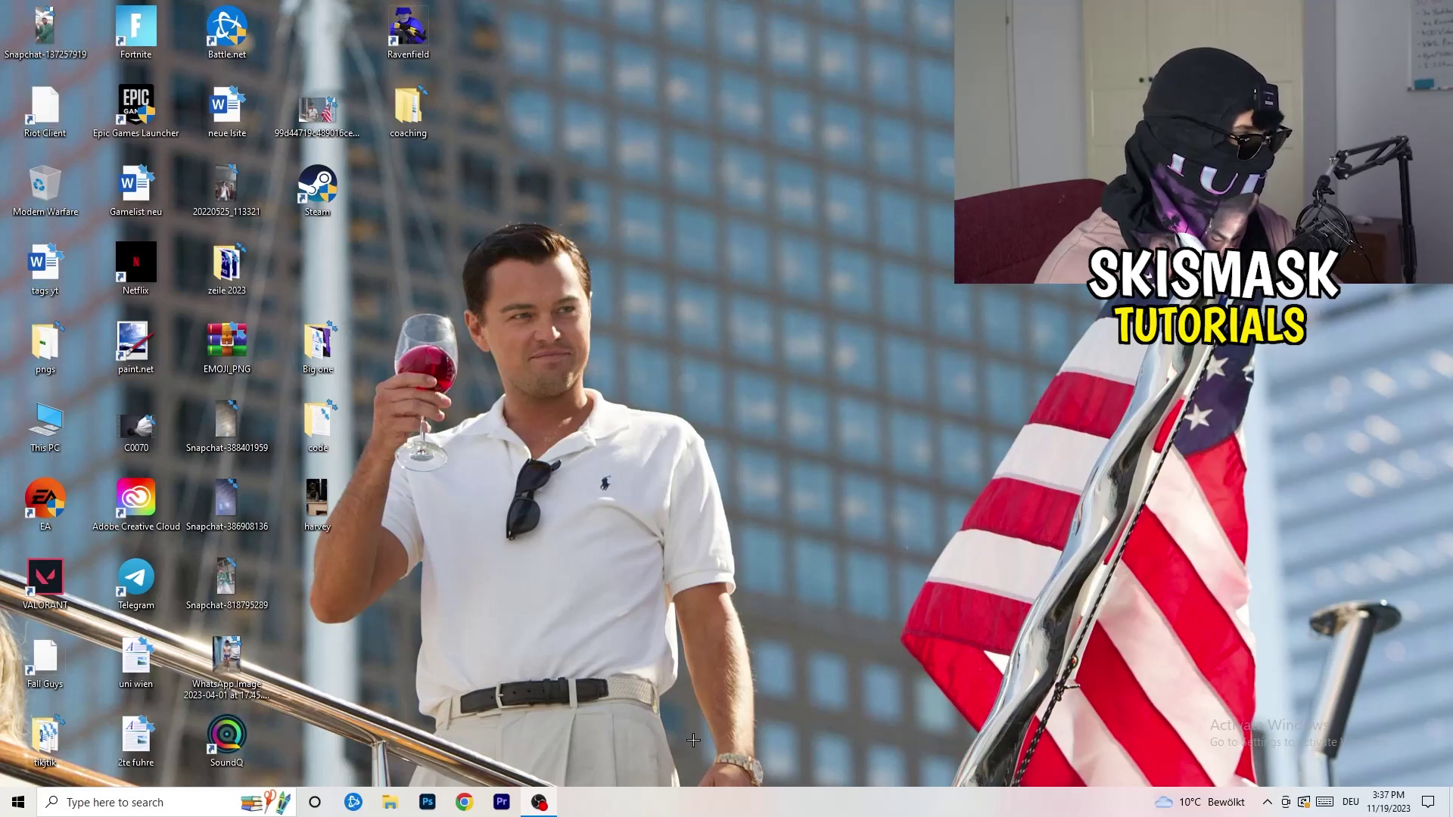
Step: Open Task Manager and view the actions available for the Antimalware Service Executable background process
right_click(715, 803)
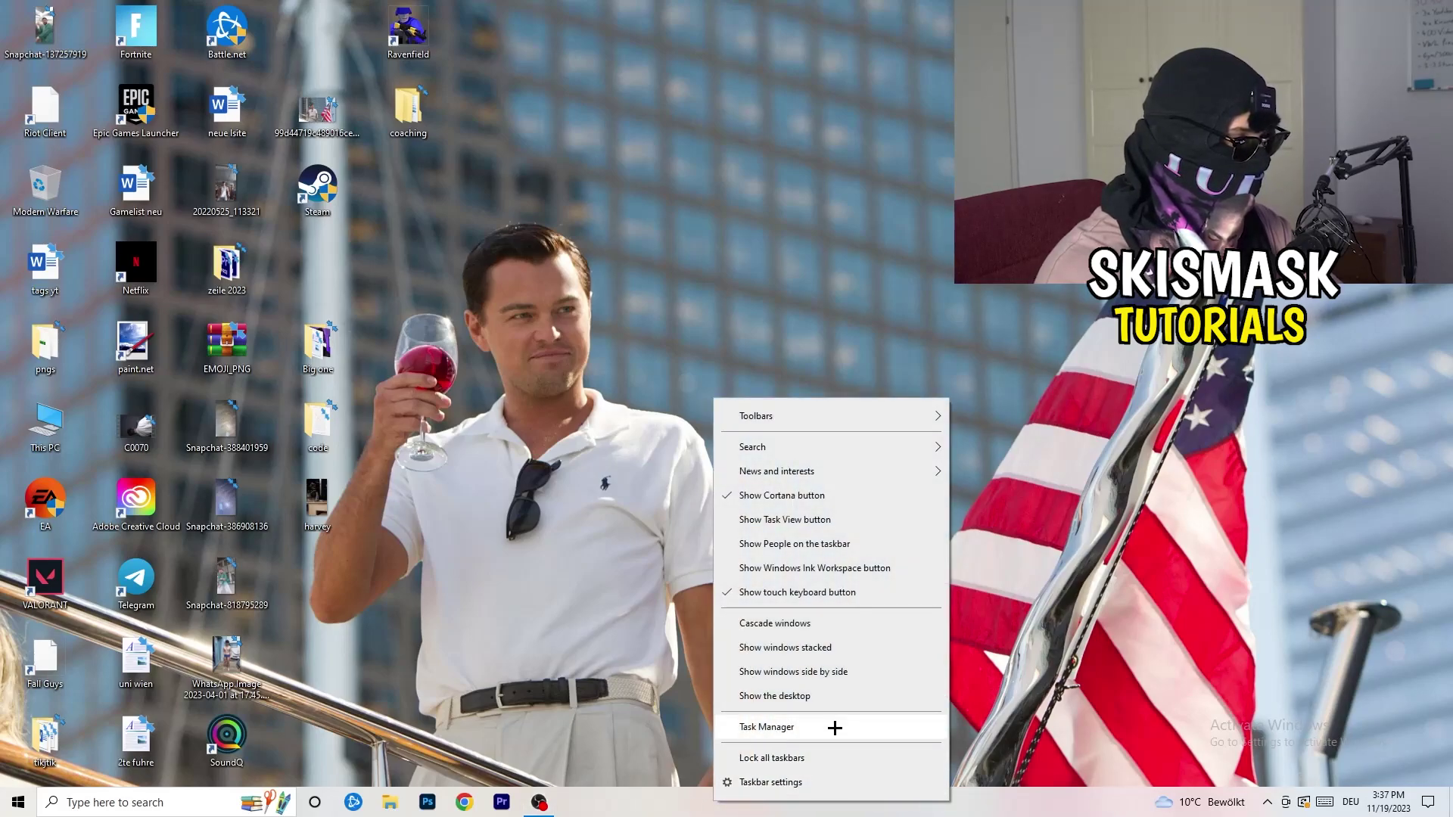
left_click(771, 725)
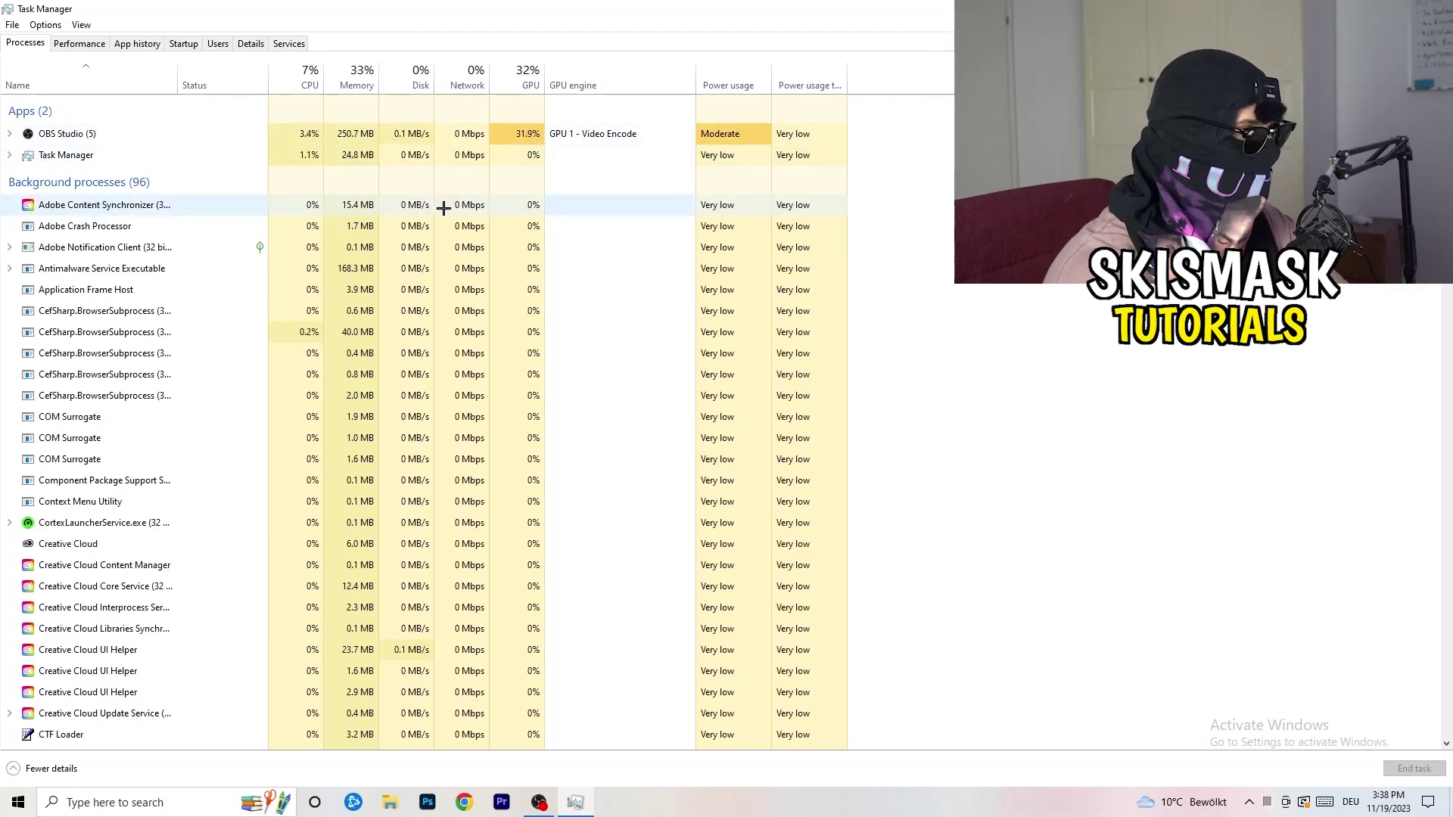
right_click(341, 270)
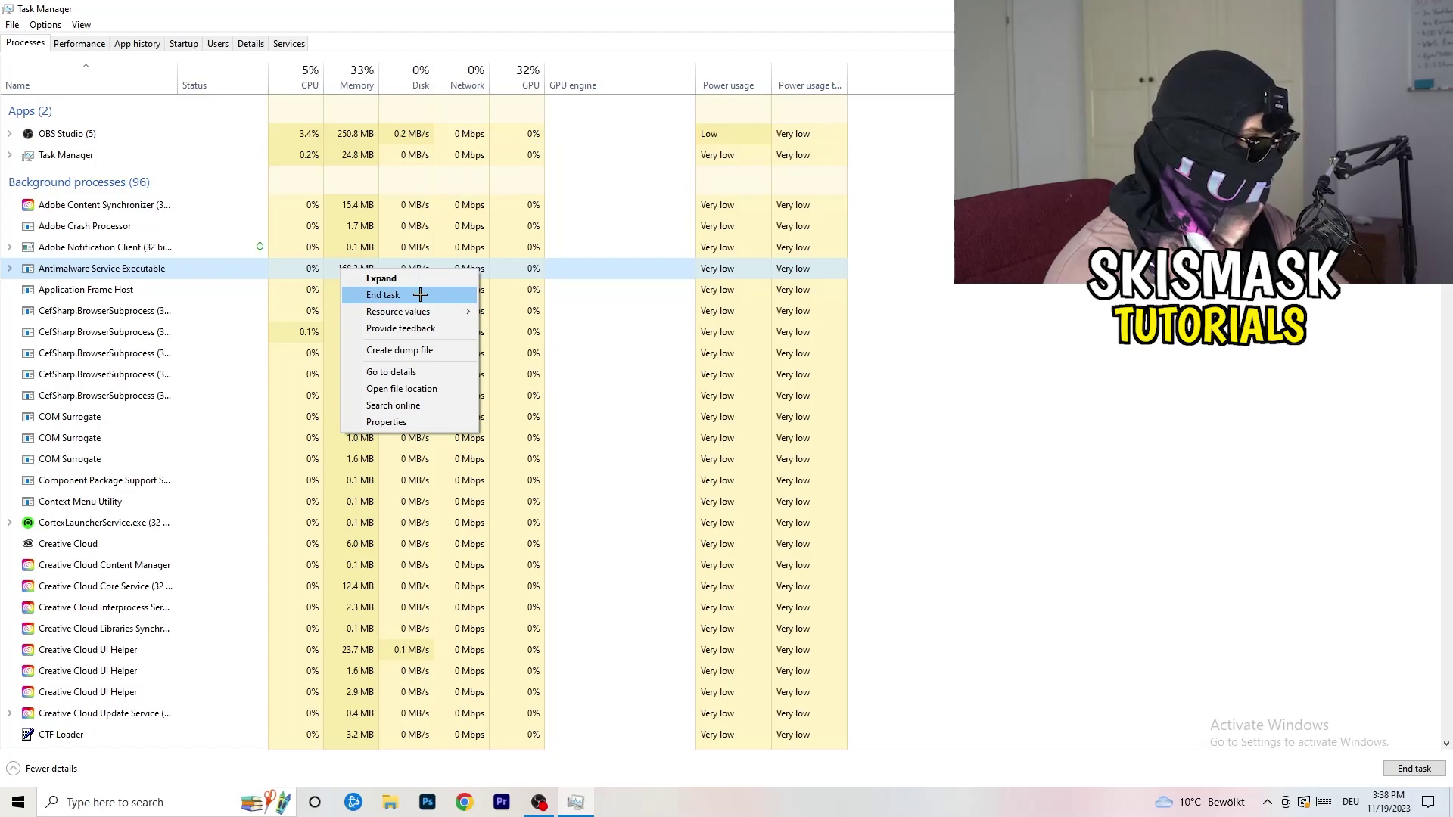
key("Escape")
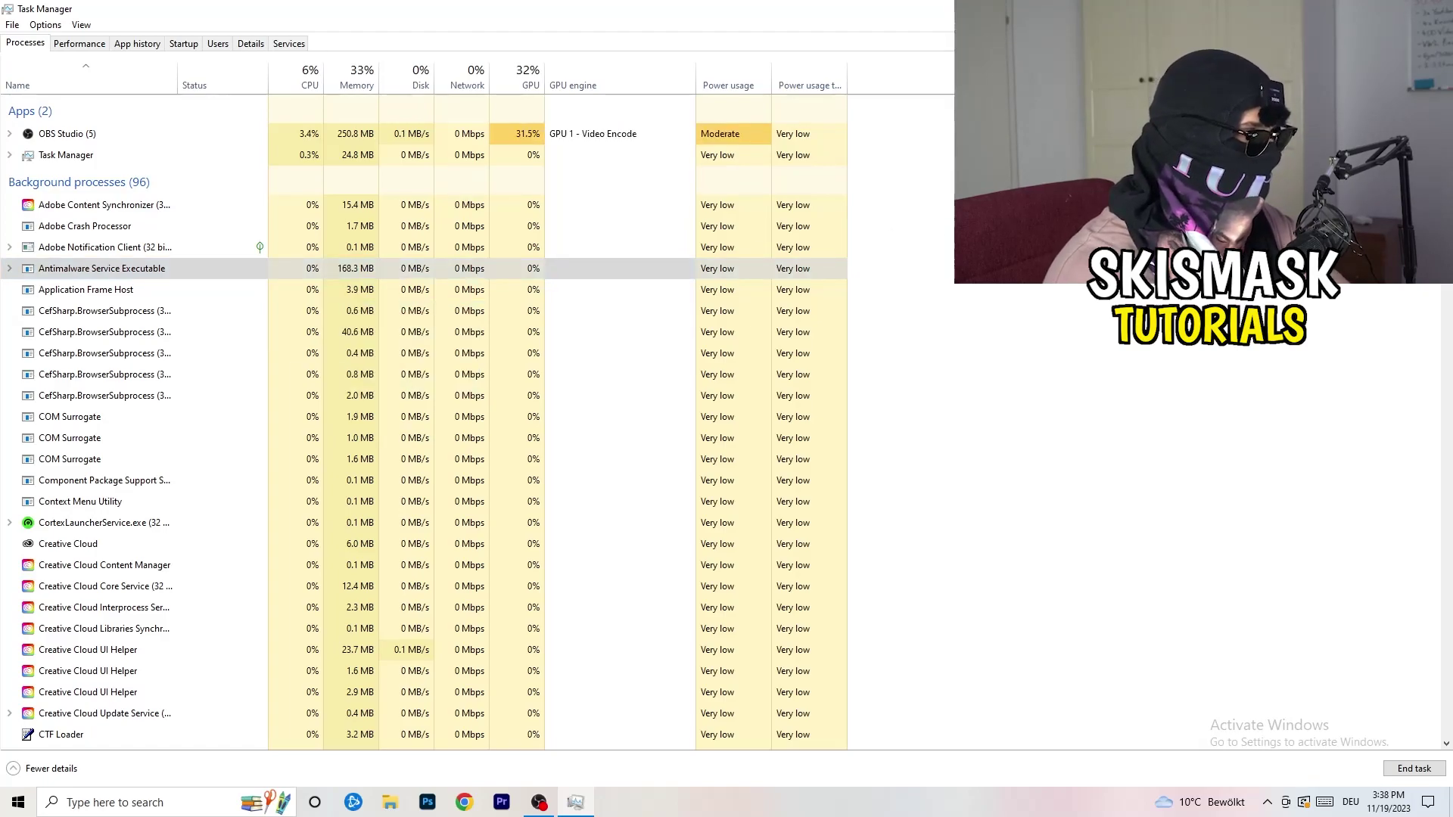
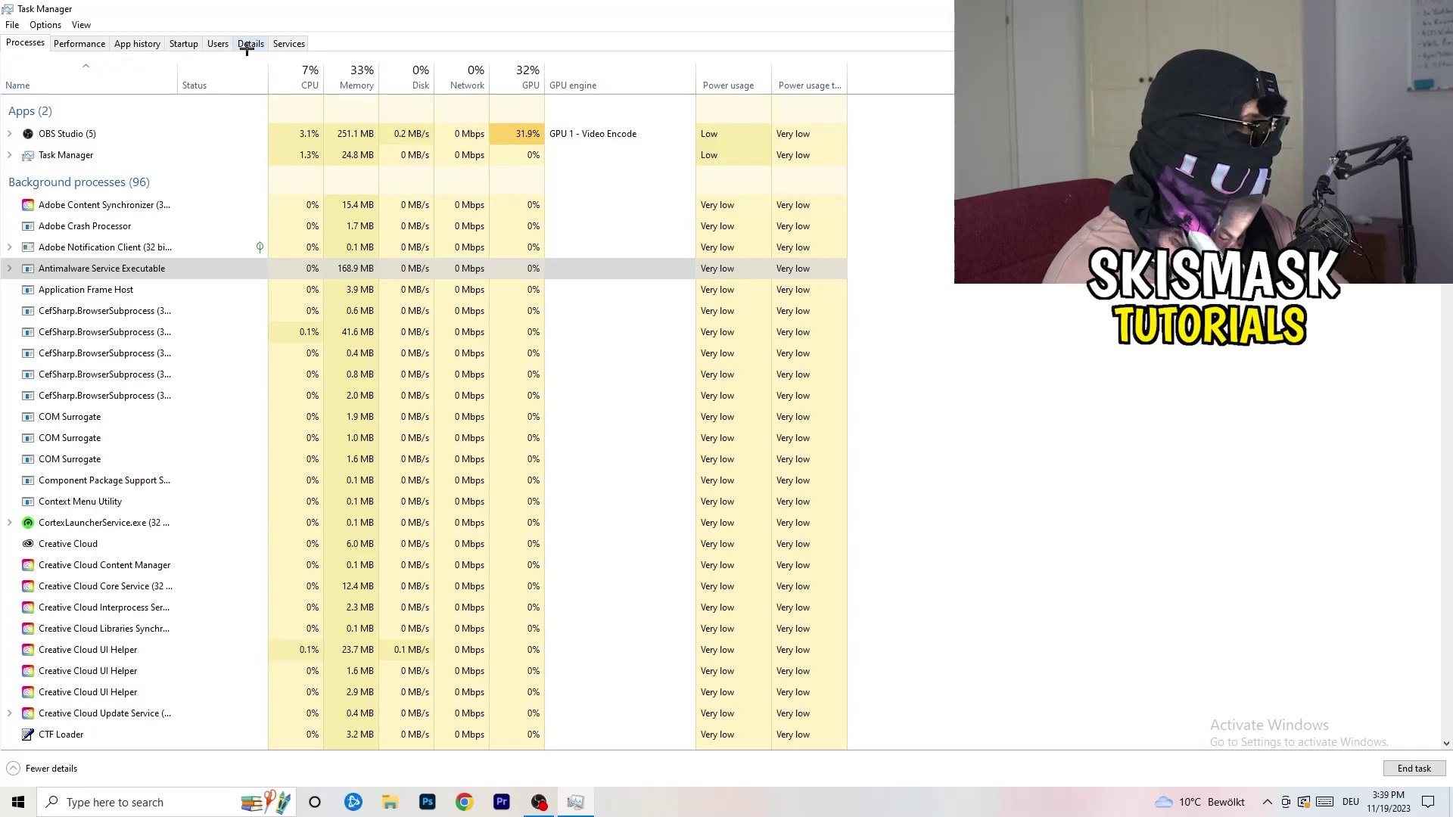
Step: Examine the startup programs and the enable or disable options for Dropbox, EA and File Association Helper
left_click(184, 43)
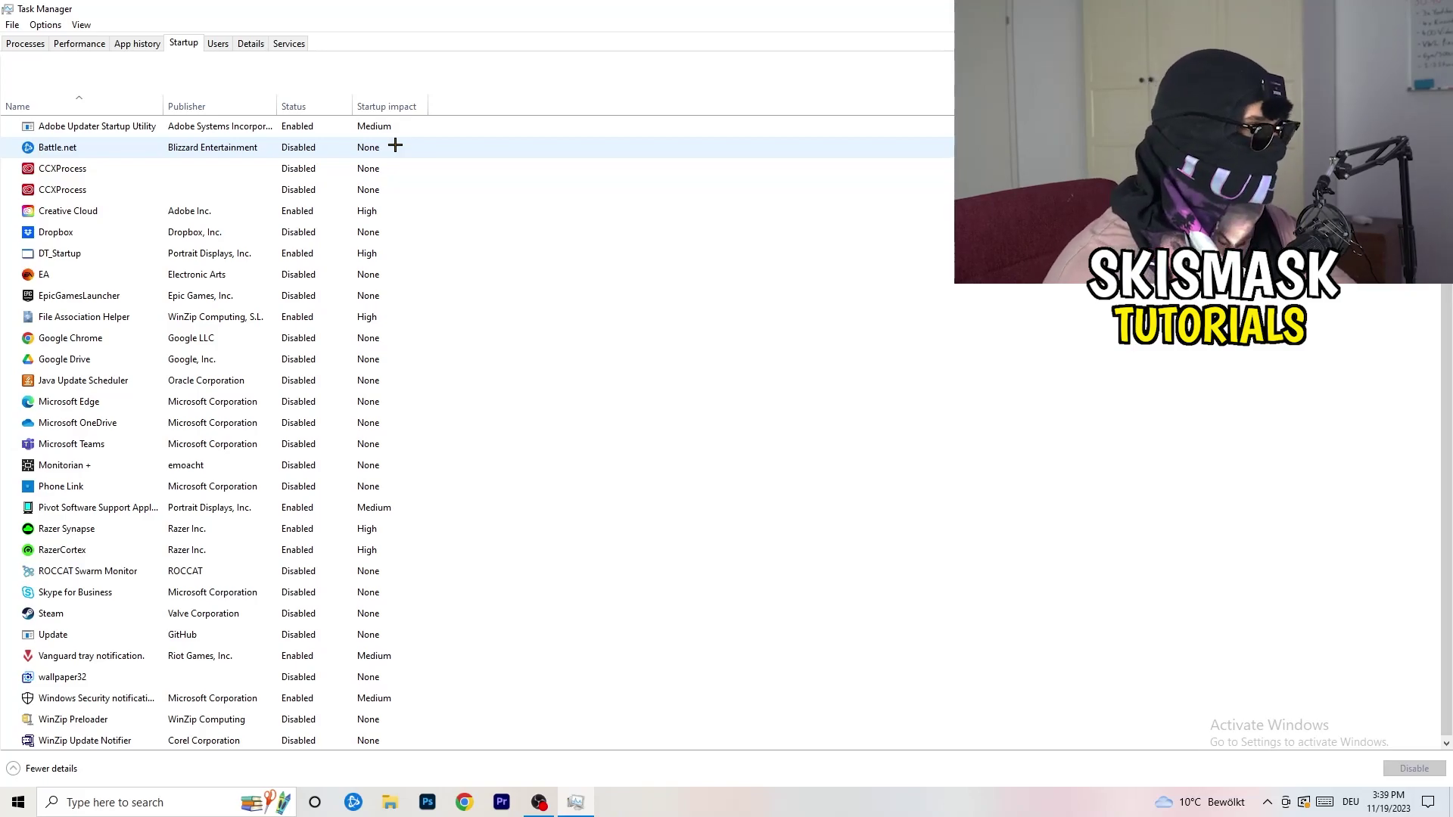
right_click(301, 230)
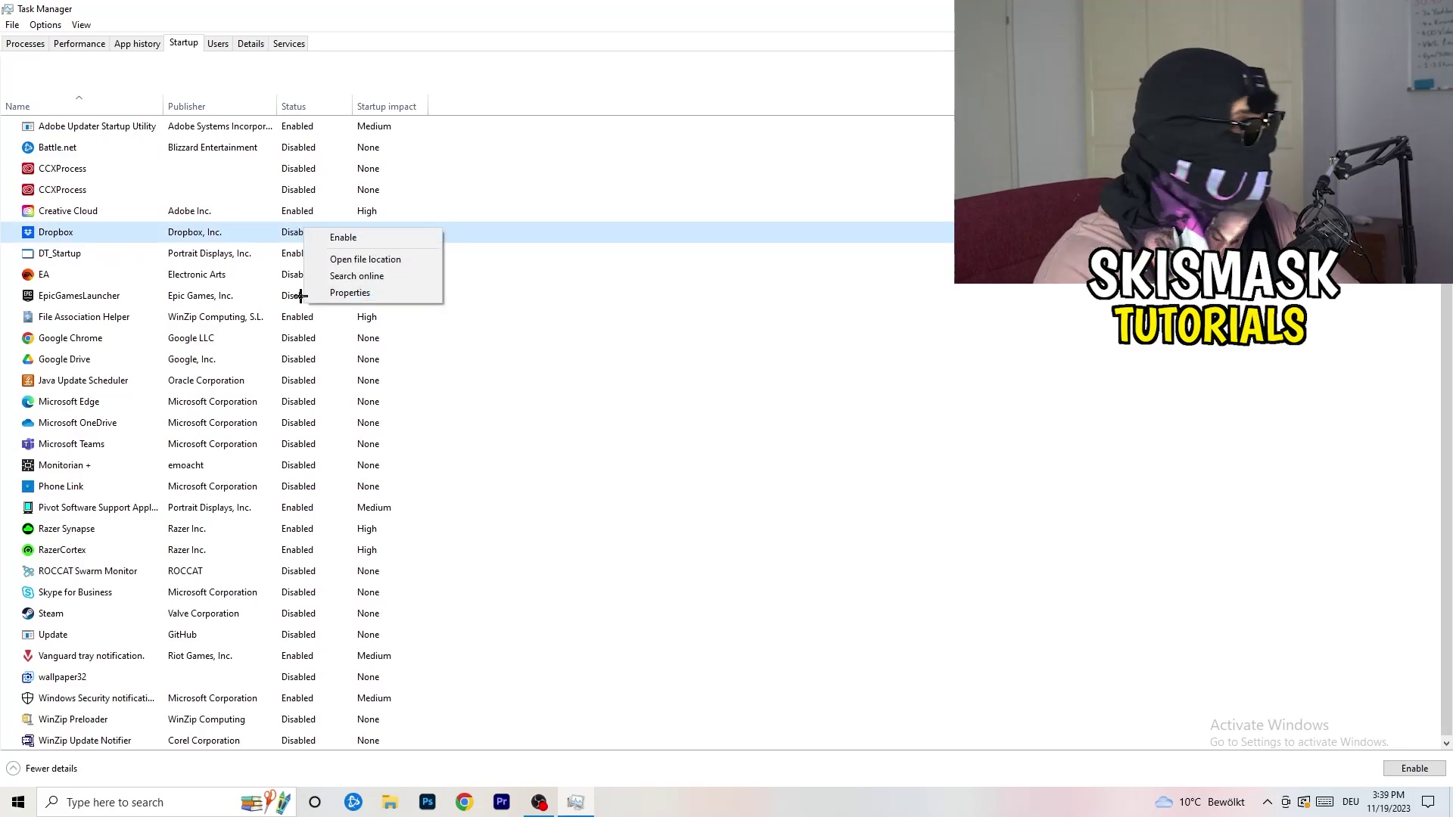
left_click(142, 282)
right_click(155, 279)
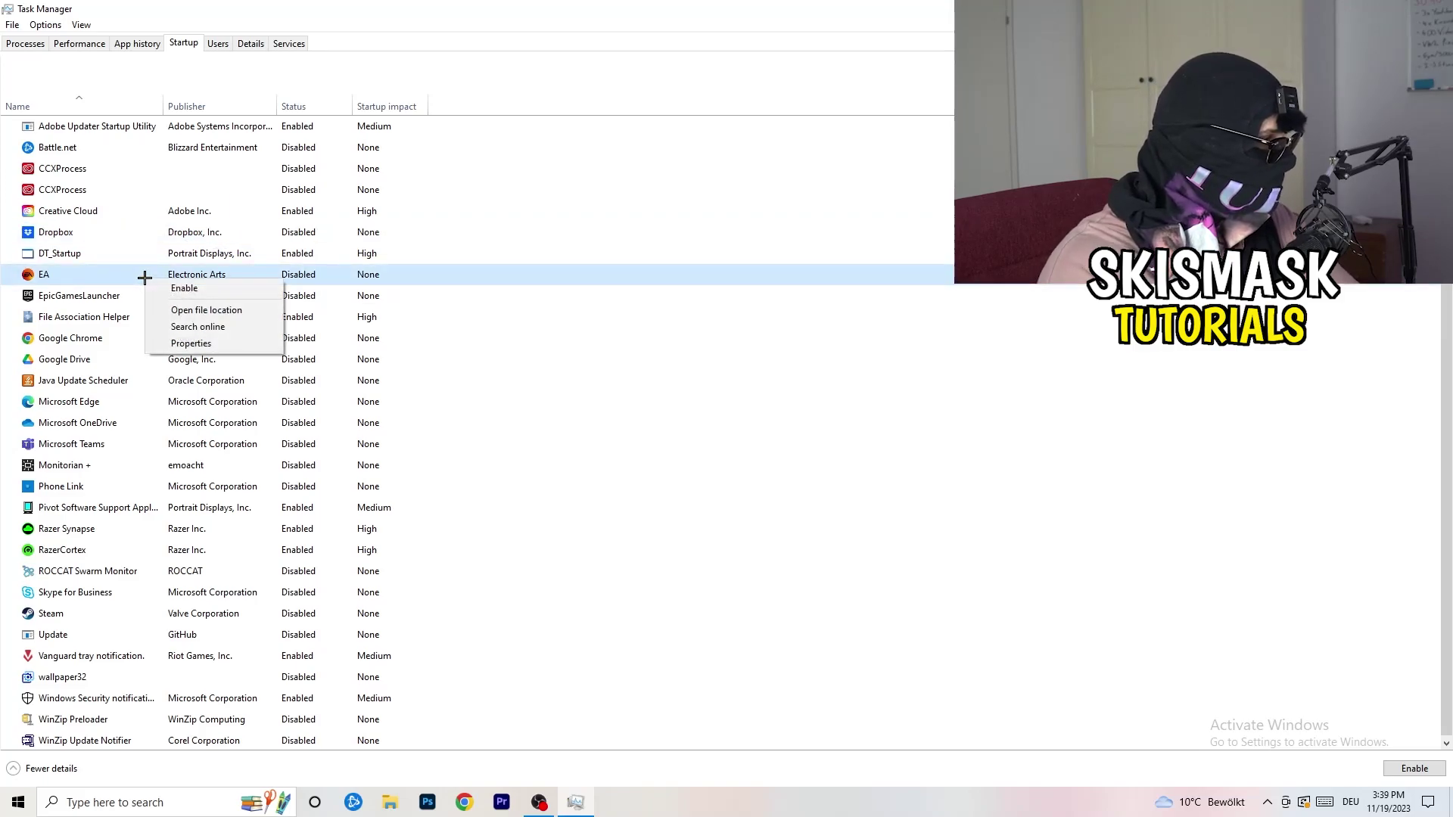
left_click(968, 394)
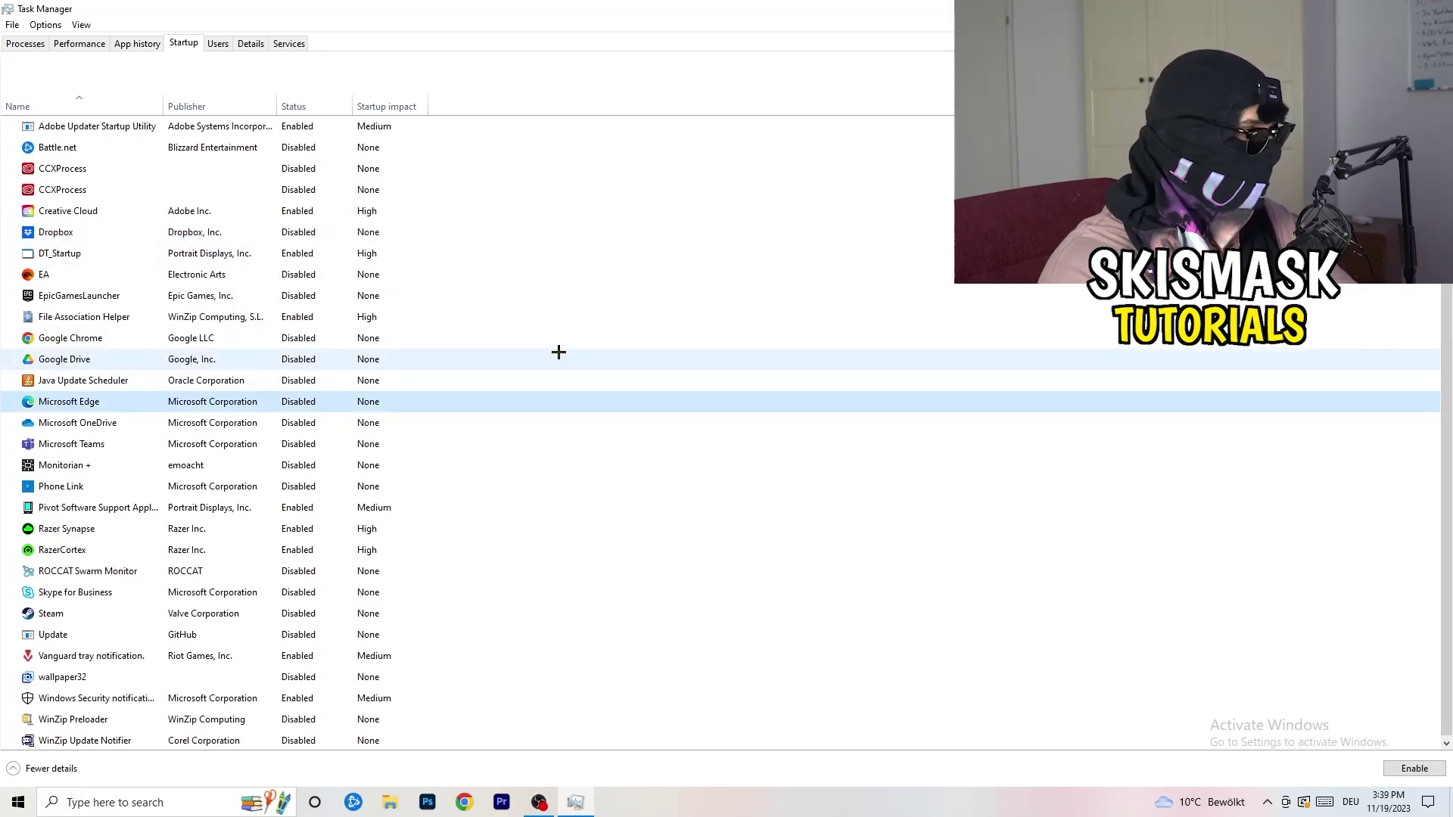
right_click(297, 320)
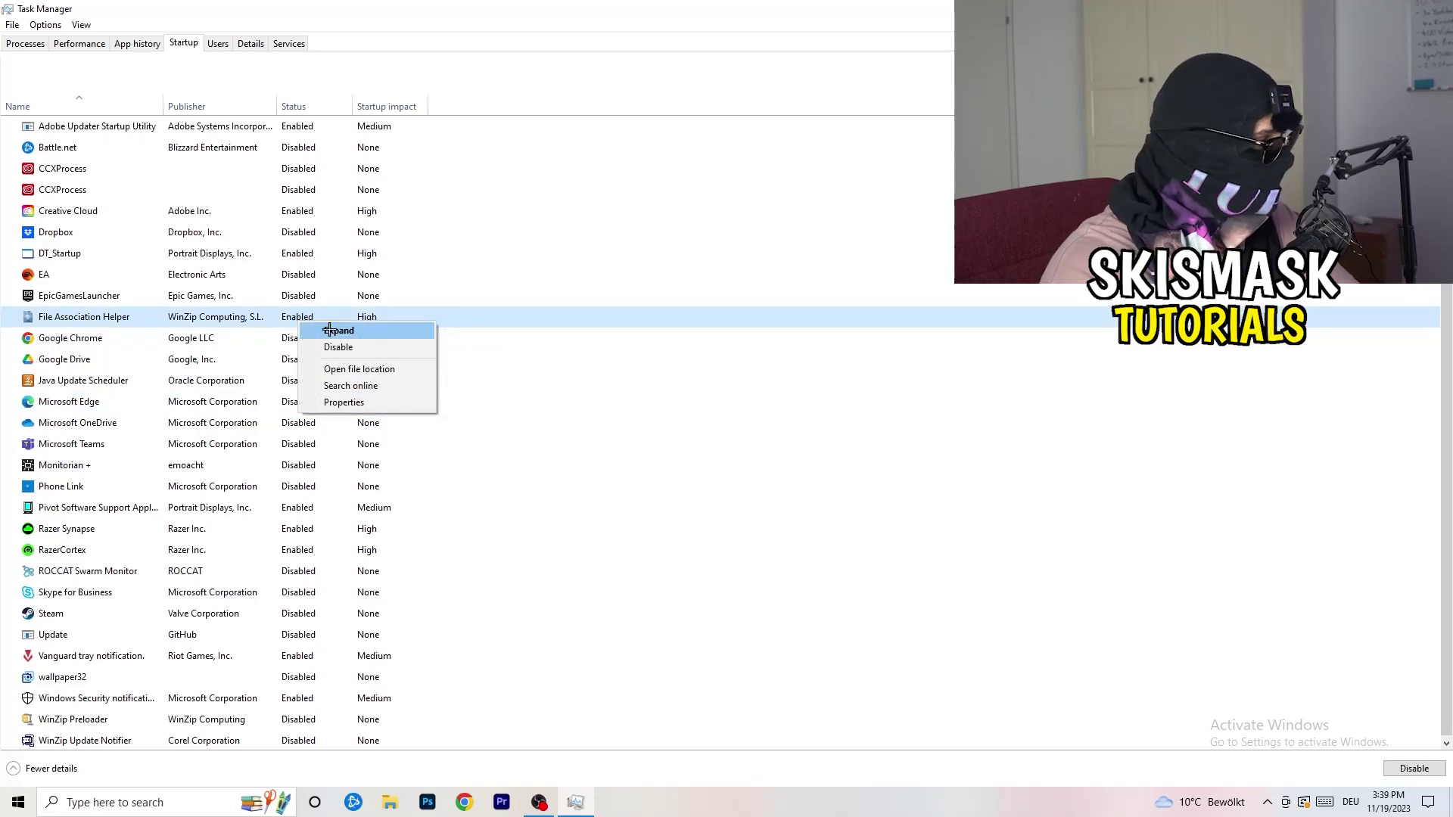
left_click(653, 380)
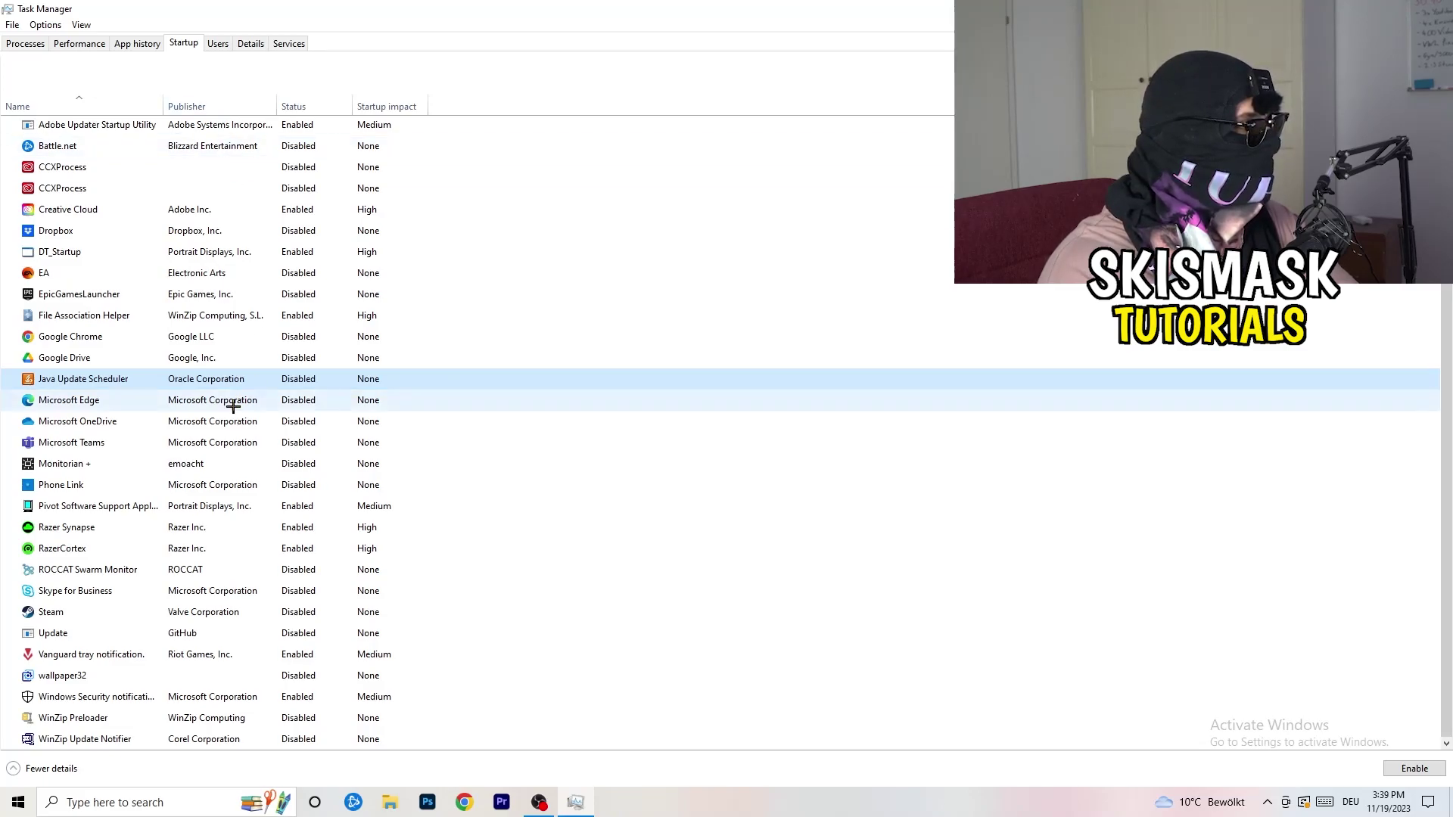
Step: Examine the performance overview and the priority options of the Dropbox crash handler in the detailed process list
left_click(82, 44)
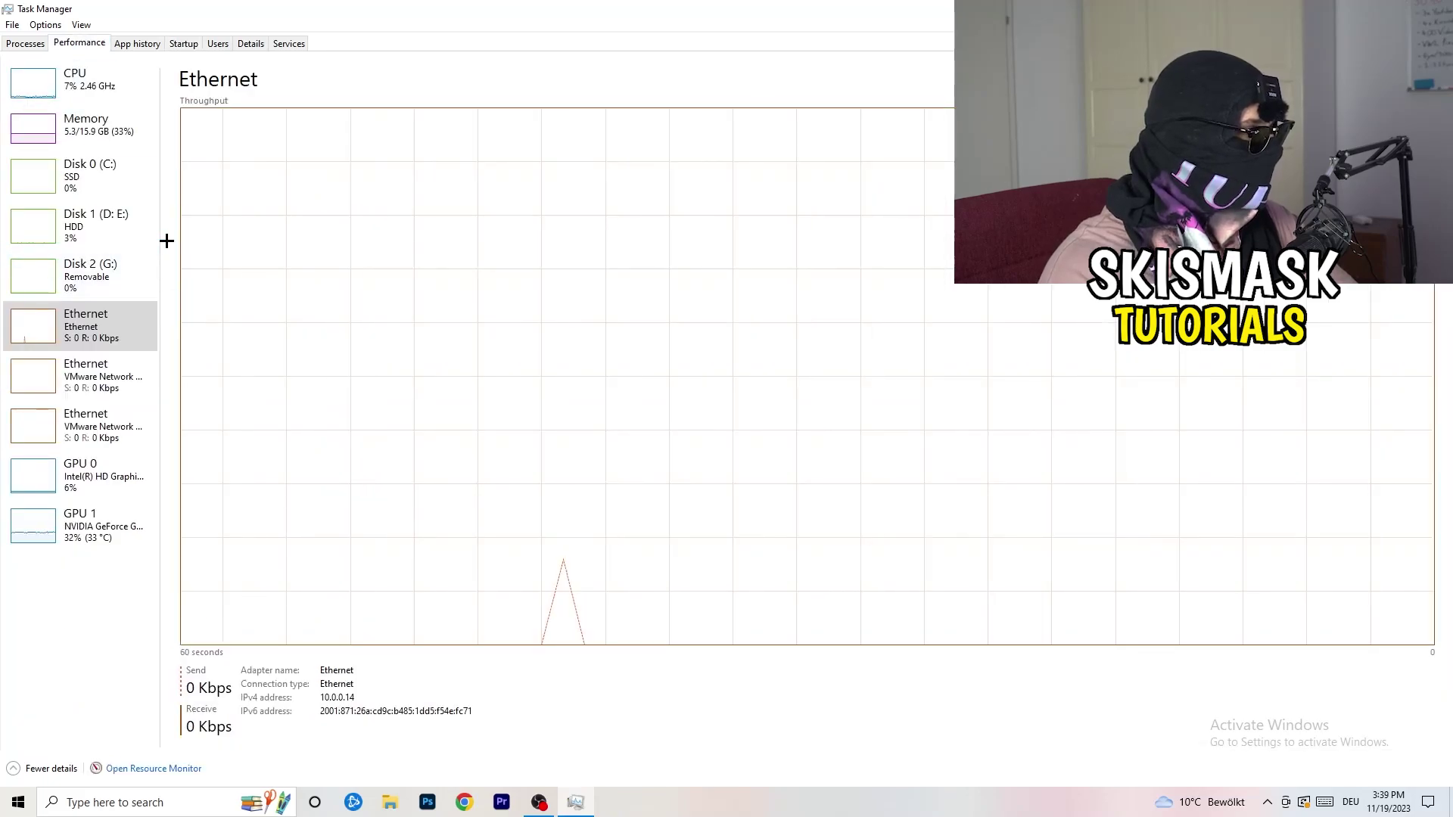
left_click(251, 43)
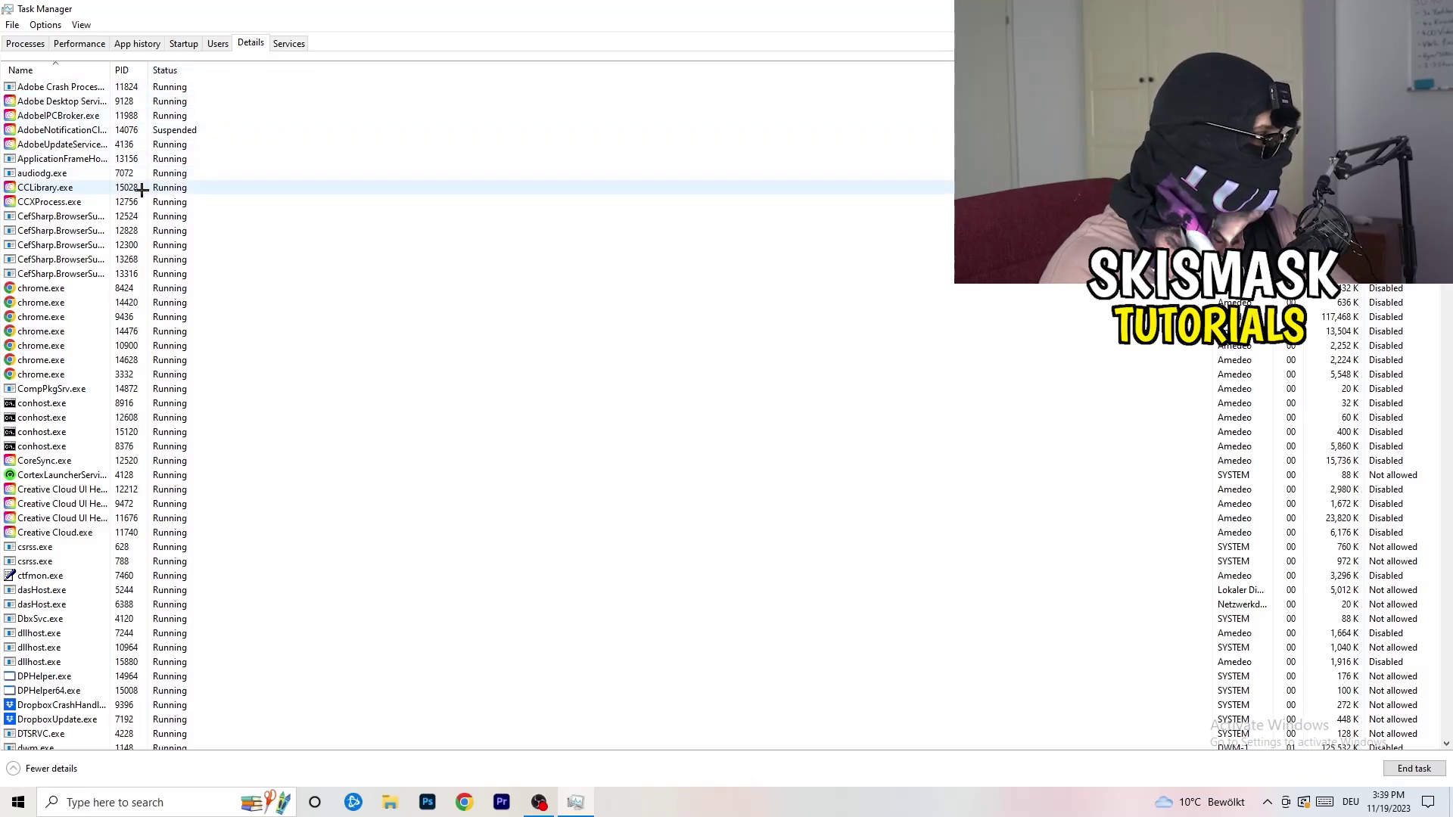
scroll(318, 392, "down", 6)
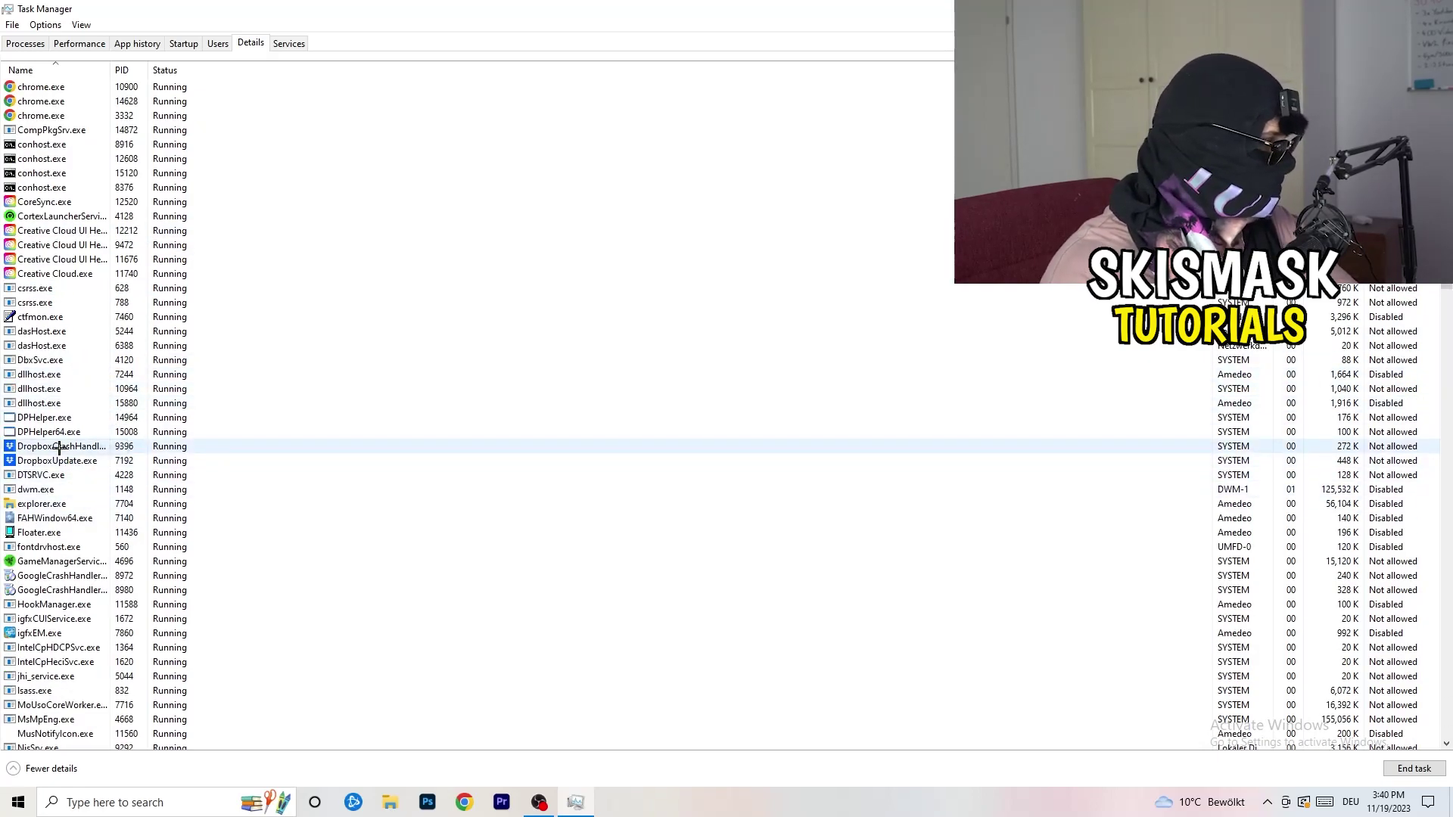
right_click(89, 446)
right_click(150, 451)
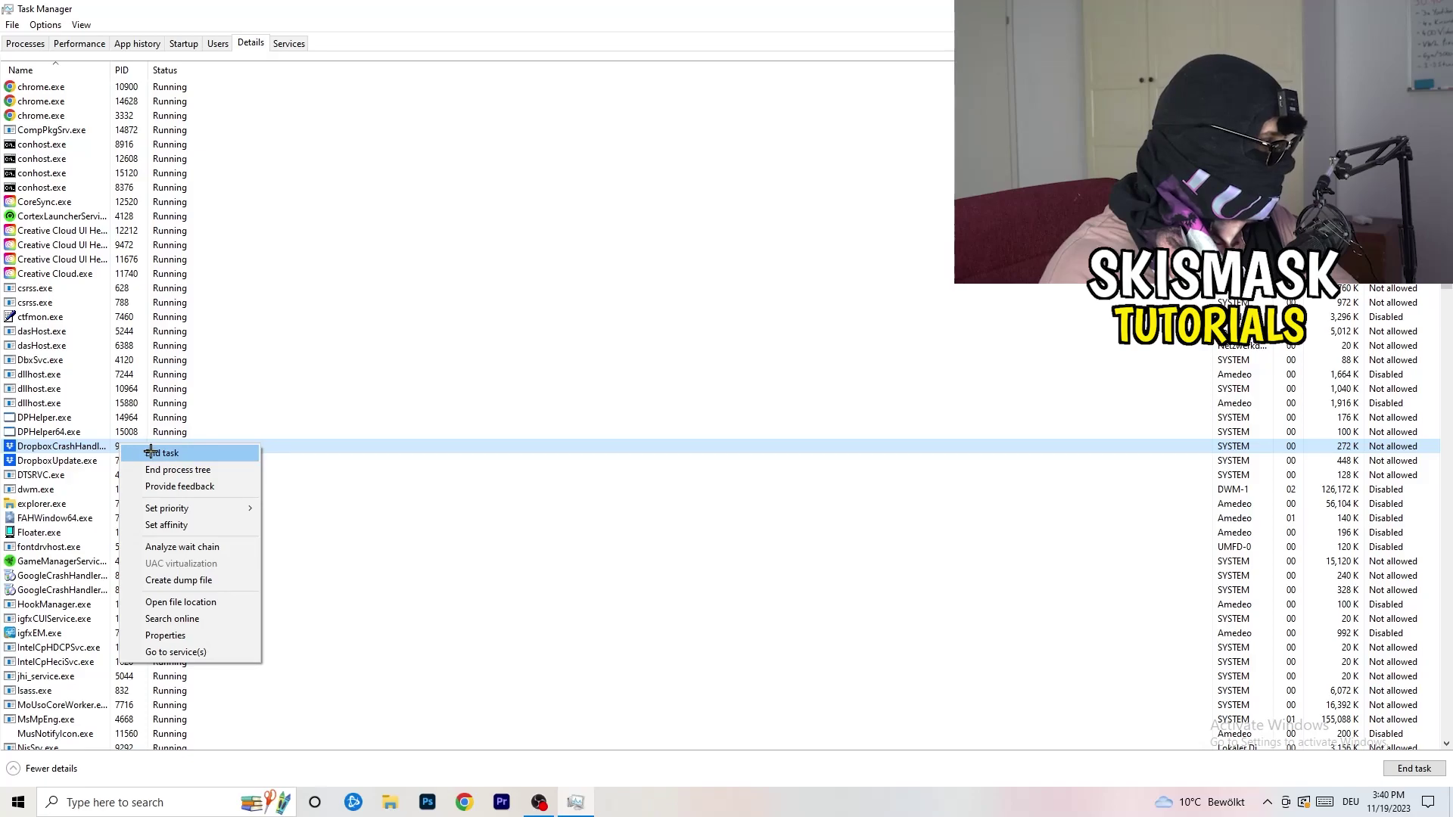
right_click(108, 446)
mouse_move(178, 512)
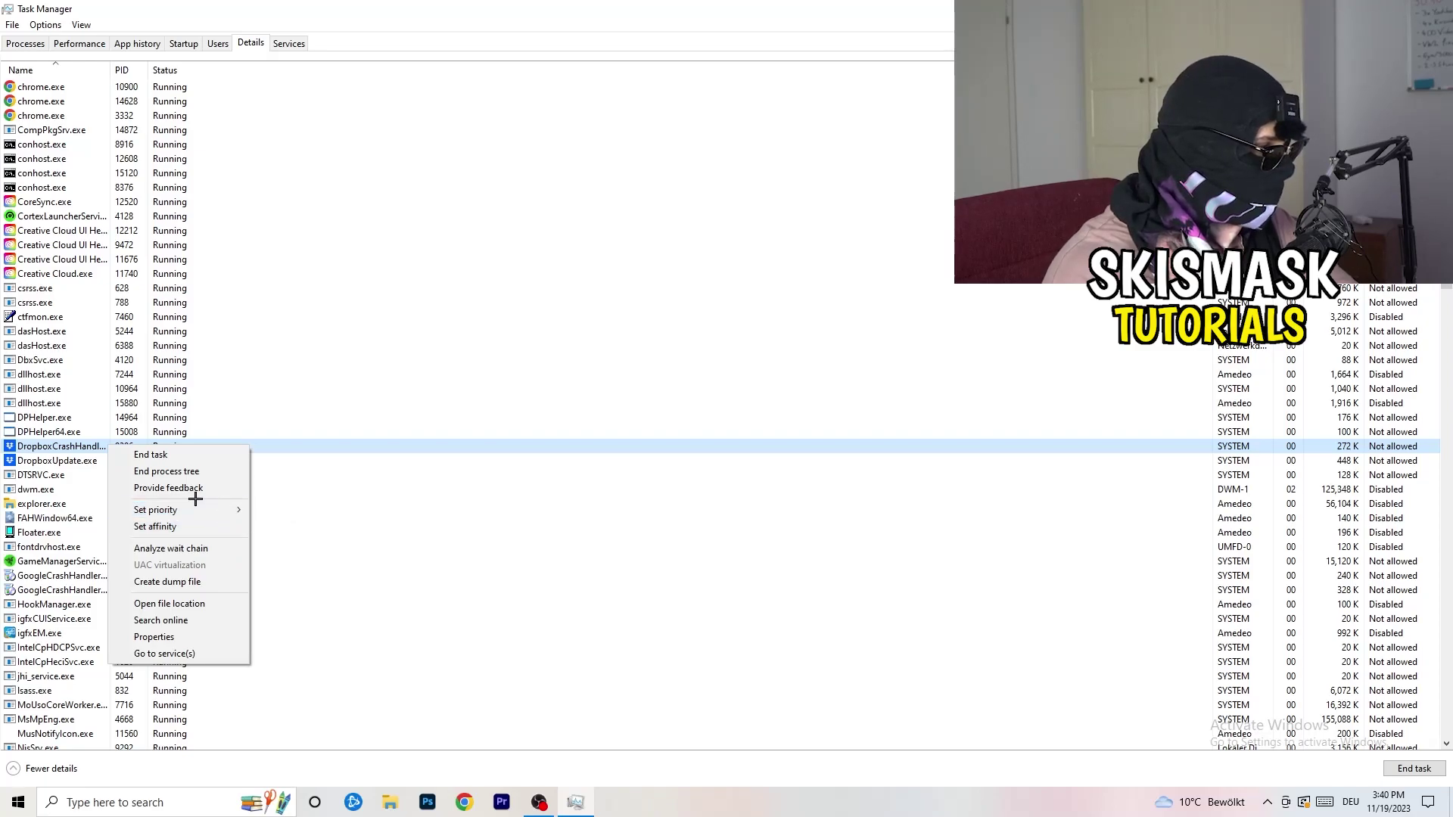
mouse_move(231, 506)
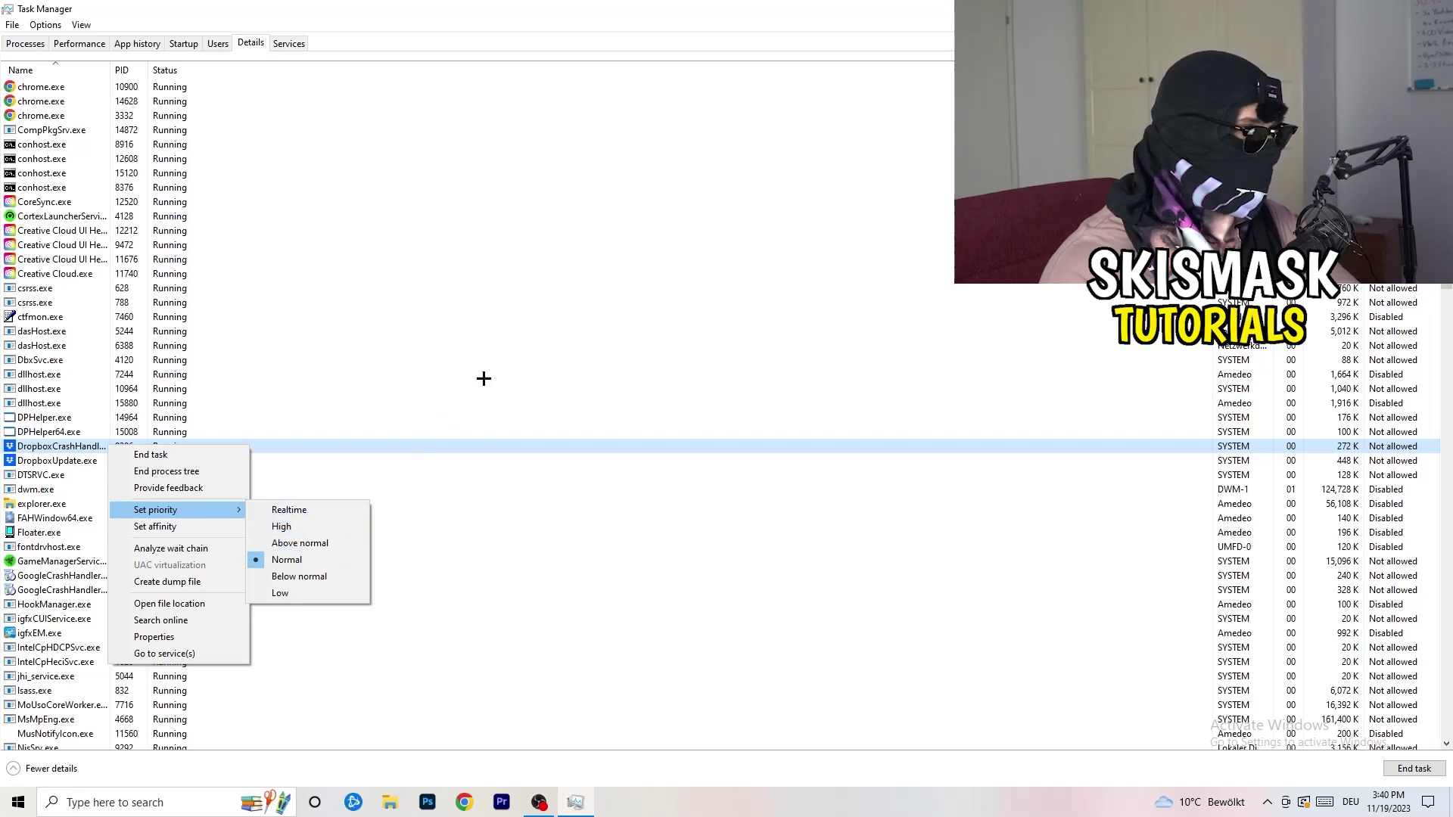
left_click(641, 130)
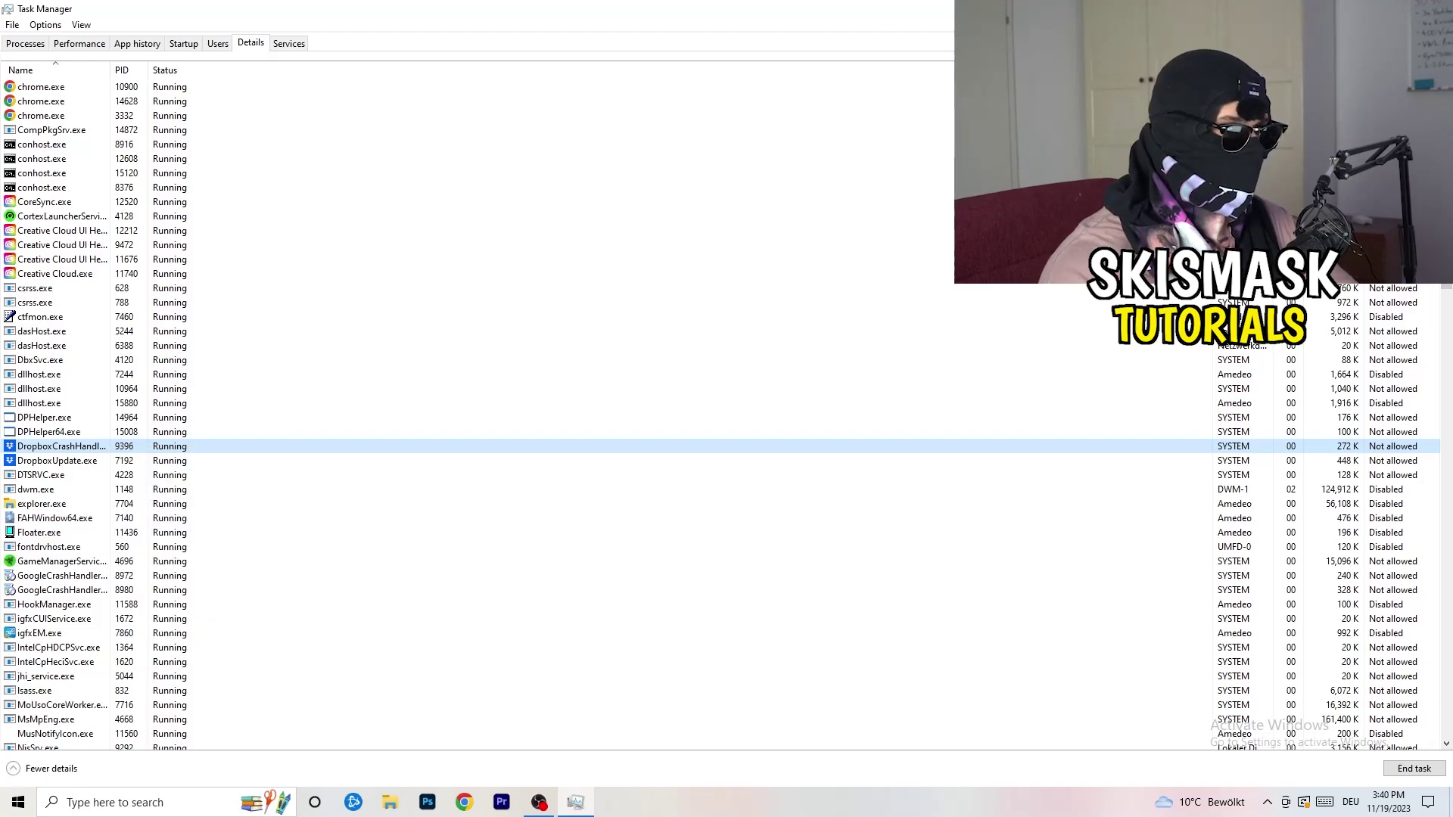
Step: Return to the desktop, then open Windows Settings at the System display page
key("super+d")
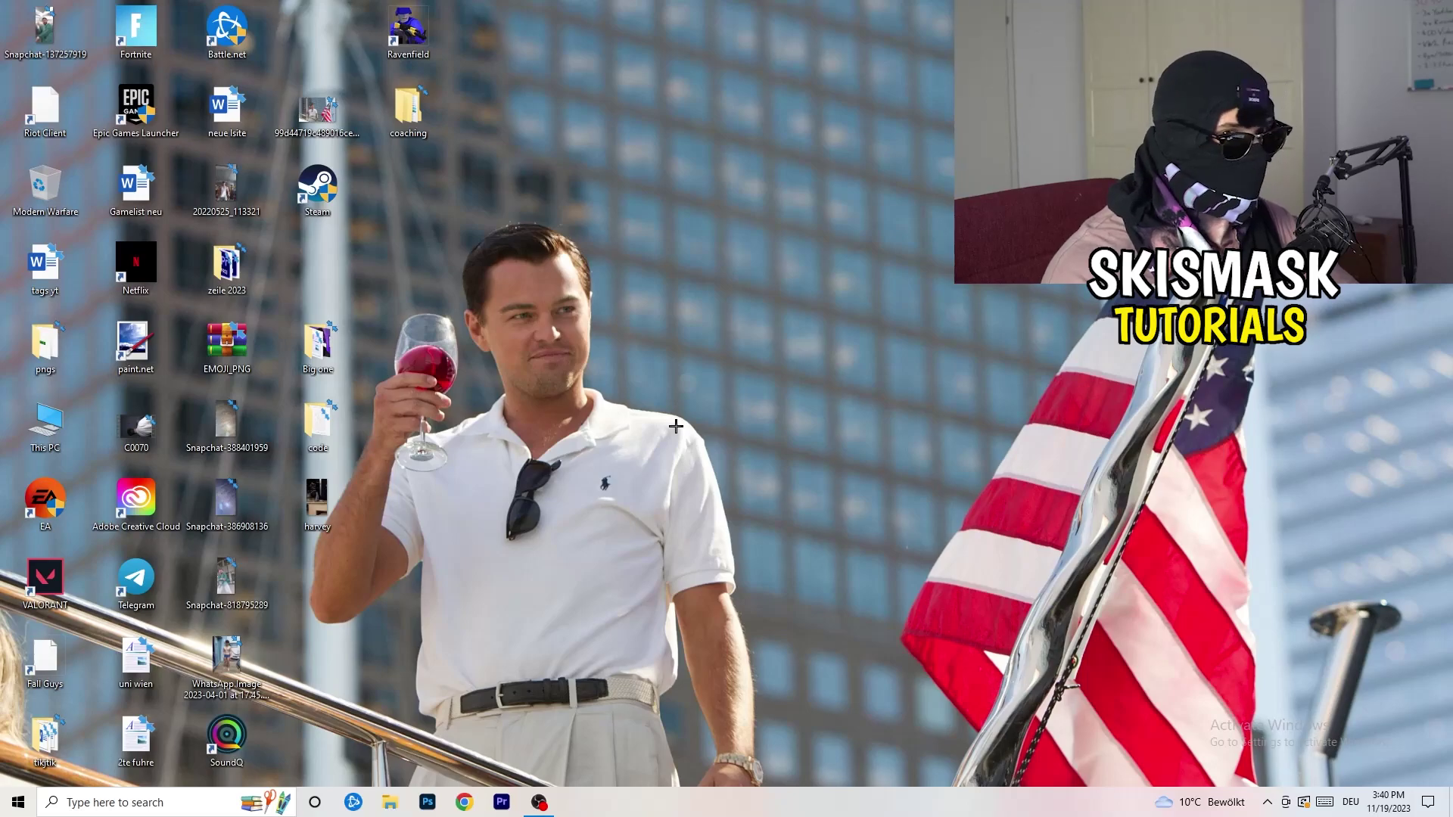
key("super")
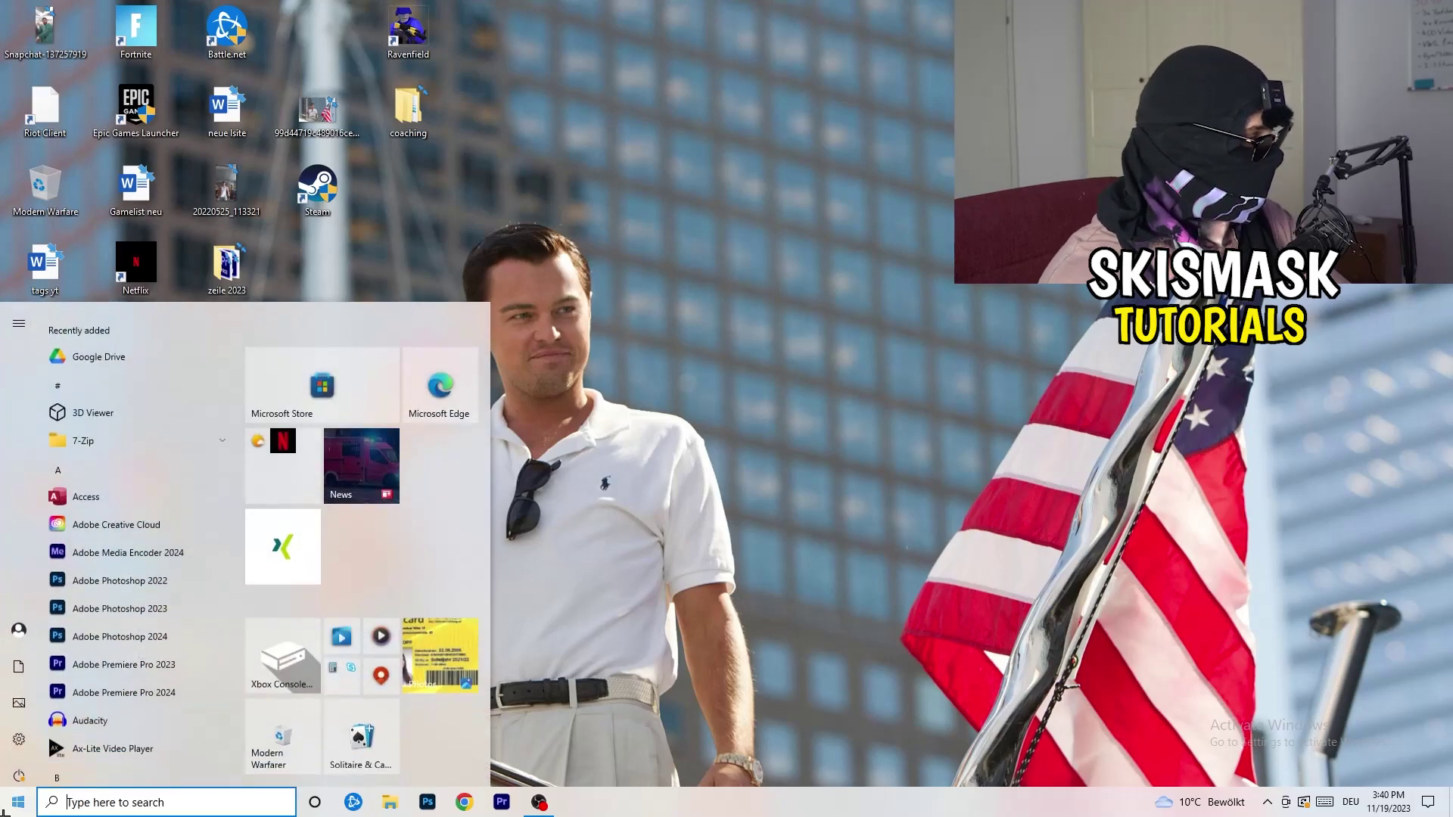
type("sett")
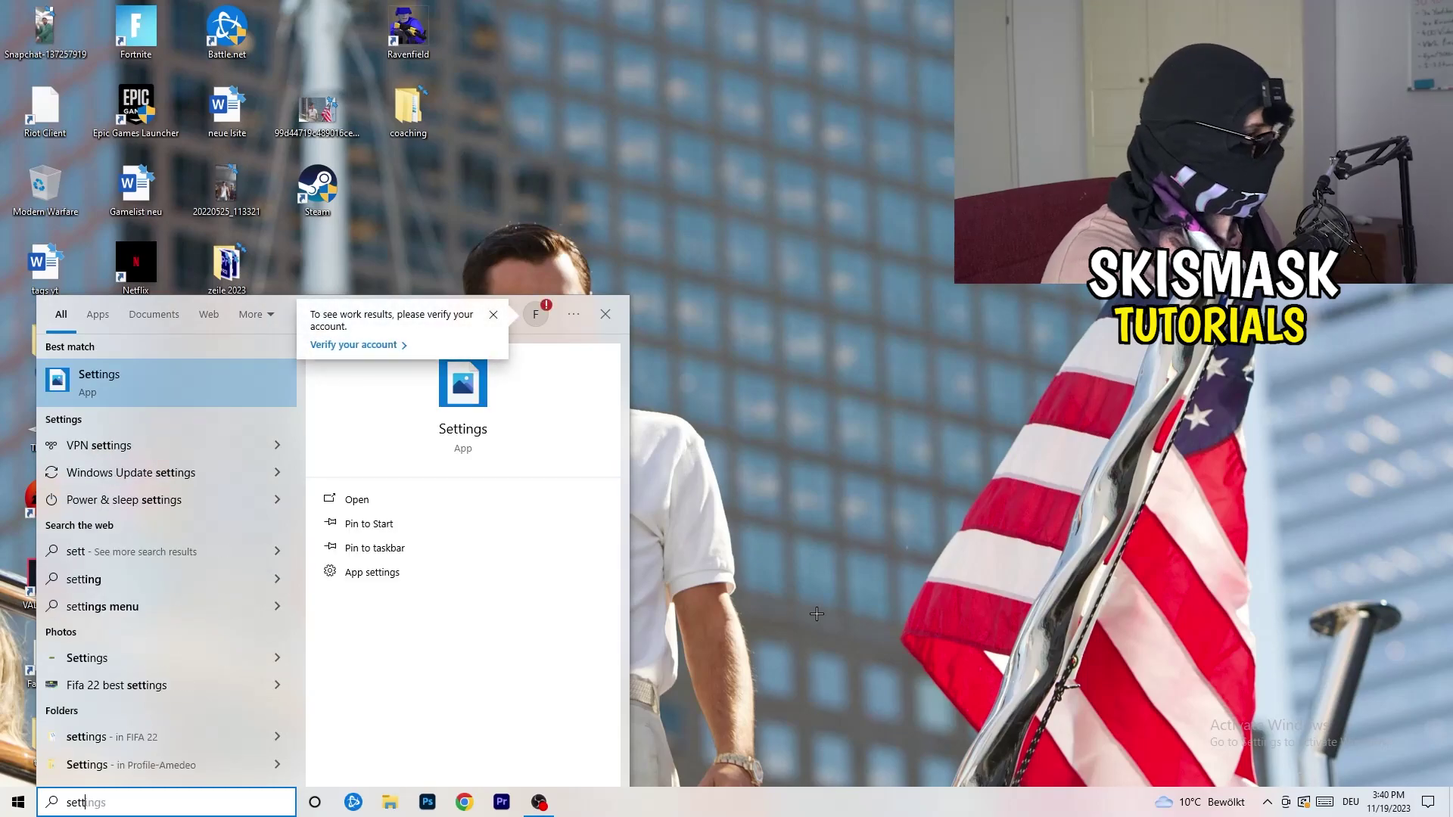
key("Return")
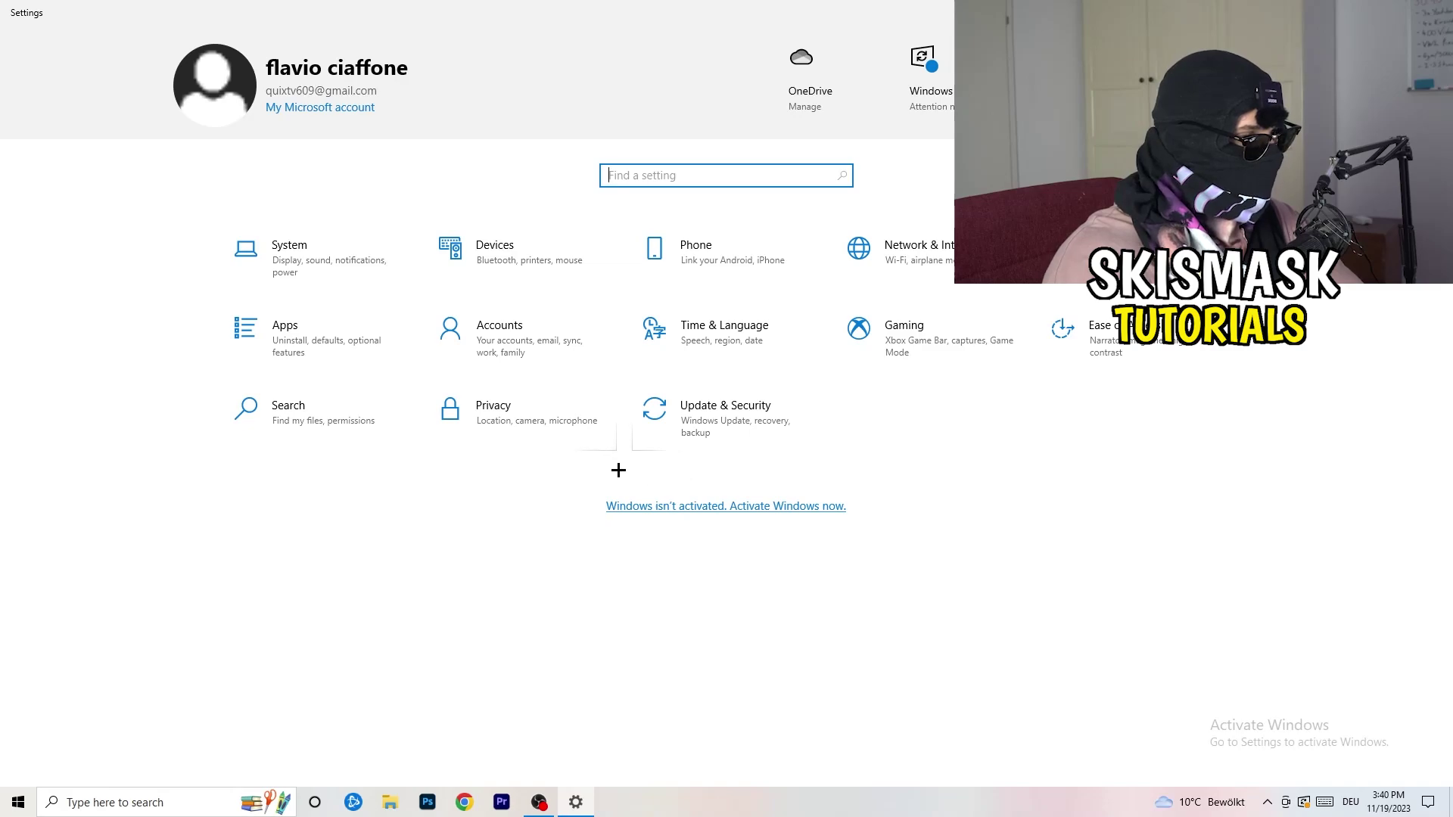
left_click(329, 270)
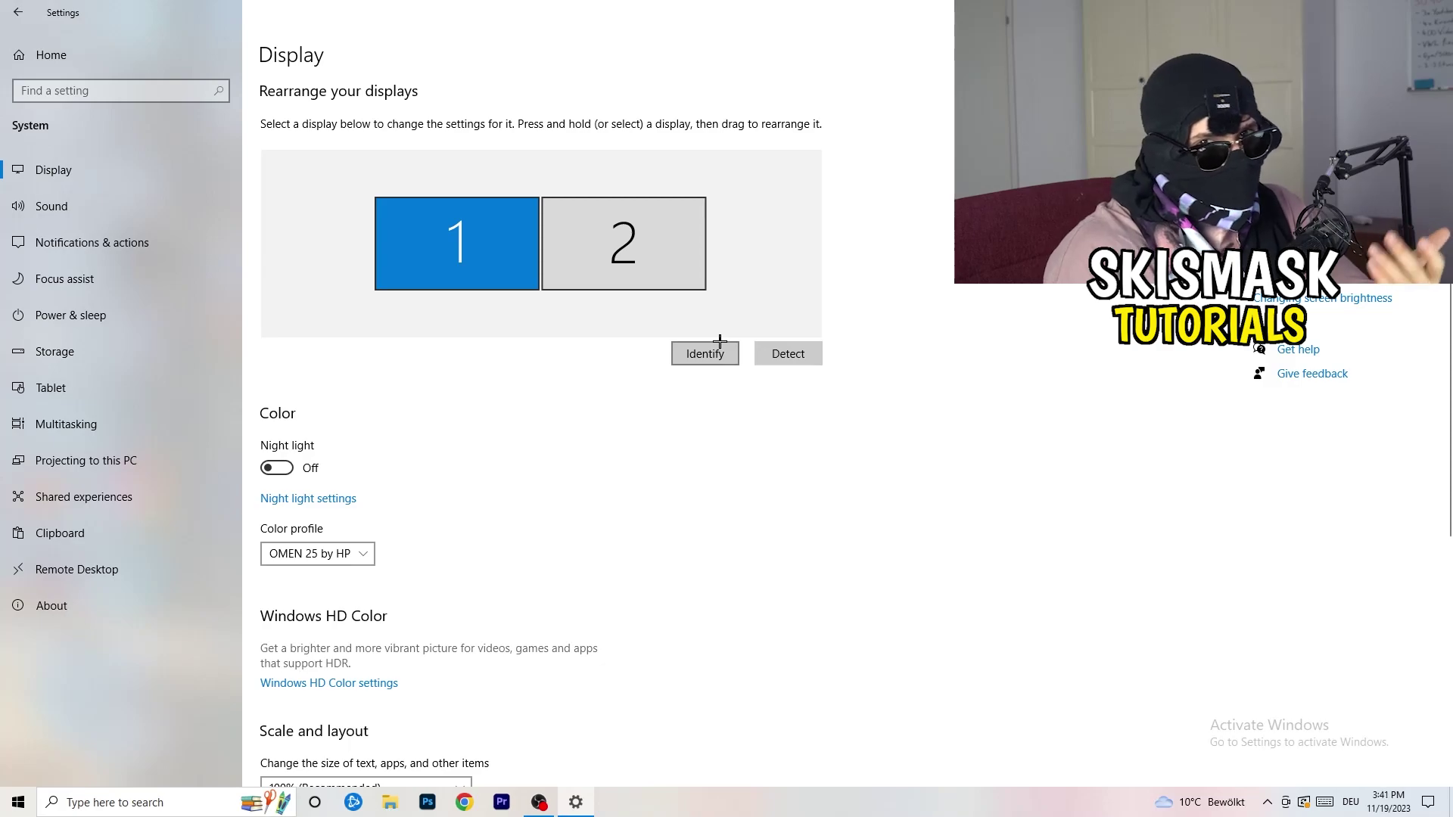
Step: Examine the scaling and resolution choices in the display's scale and layout settings
scroll(513, 415, "down", 4)
scroll(514, 416, "up", 4)
scroll(514, 416, "down", 4)
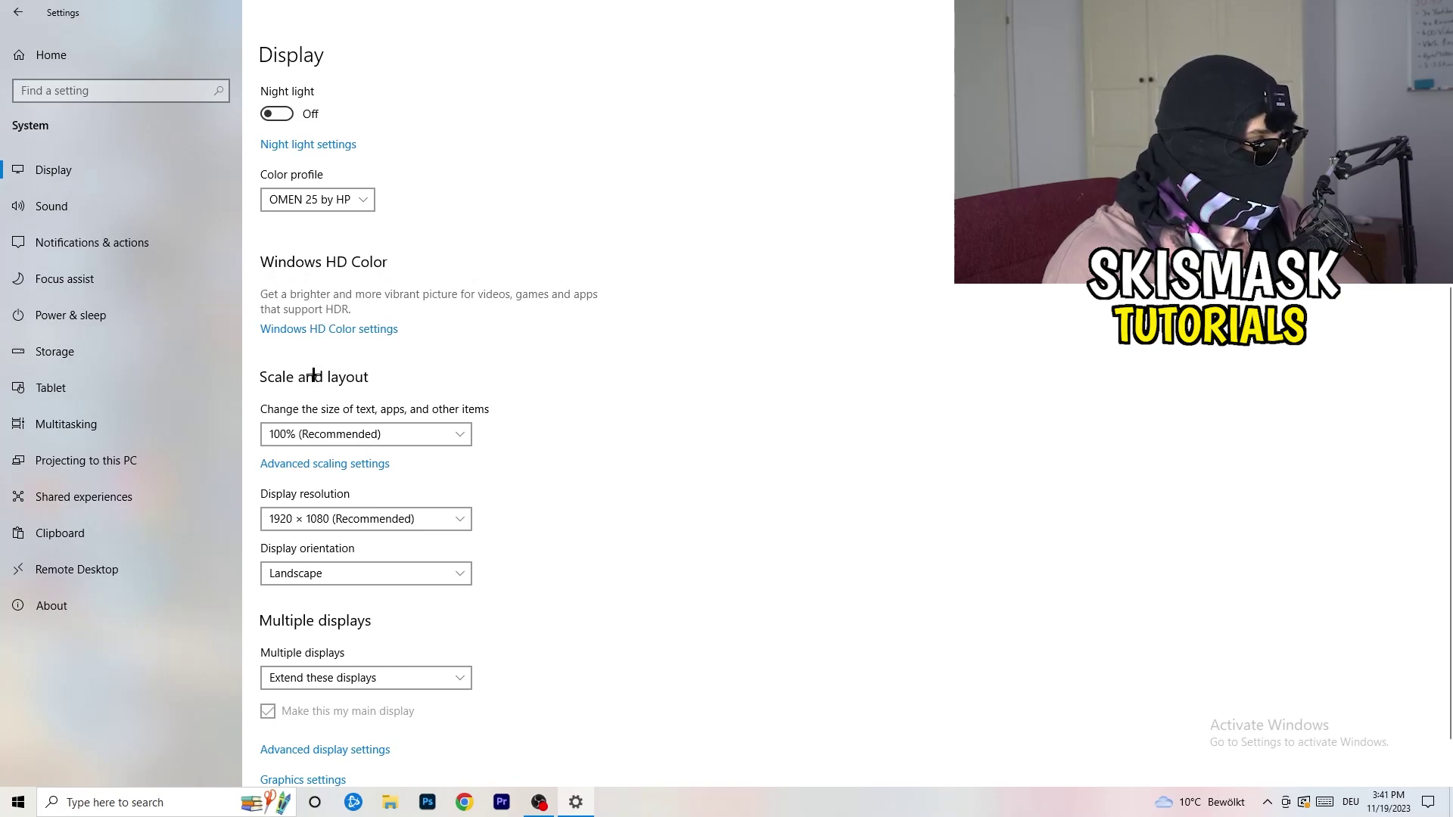
left_click(446, 430)
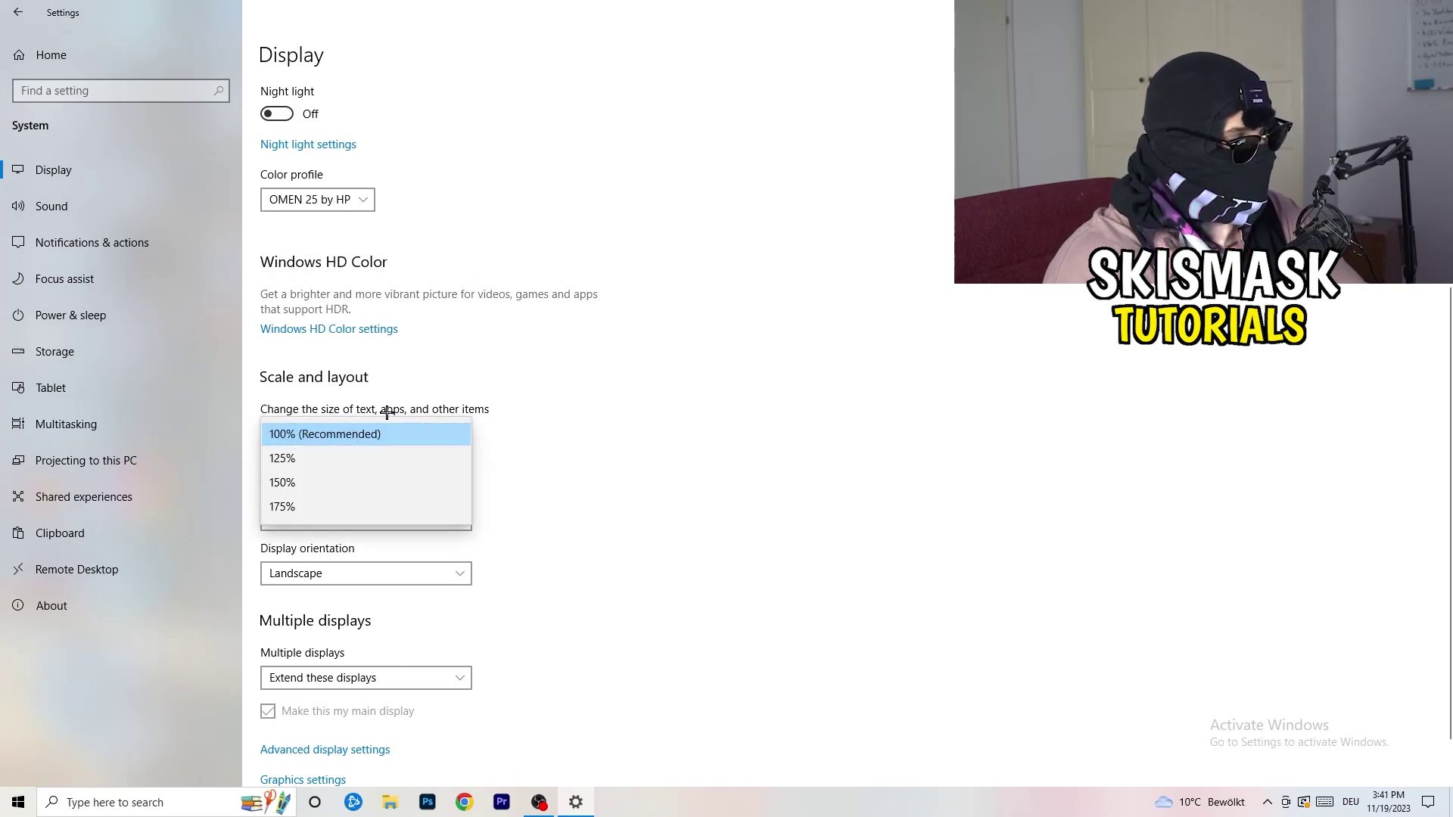
left_click(514, 408)
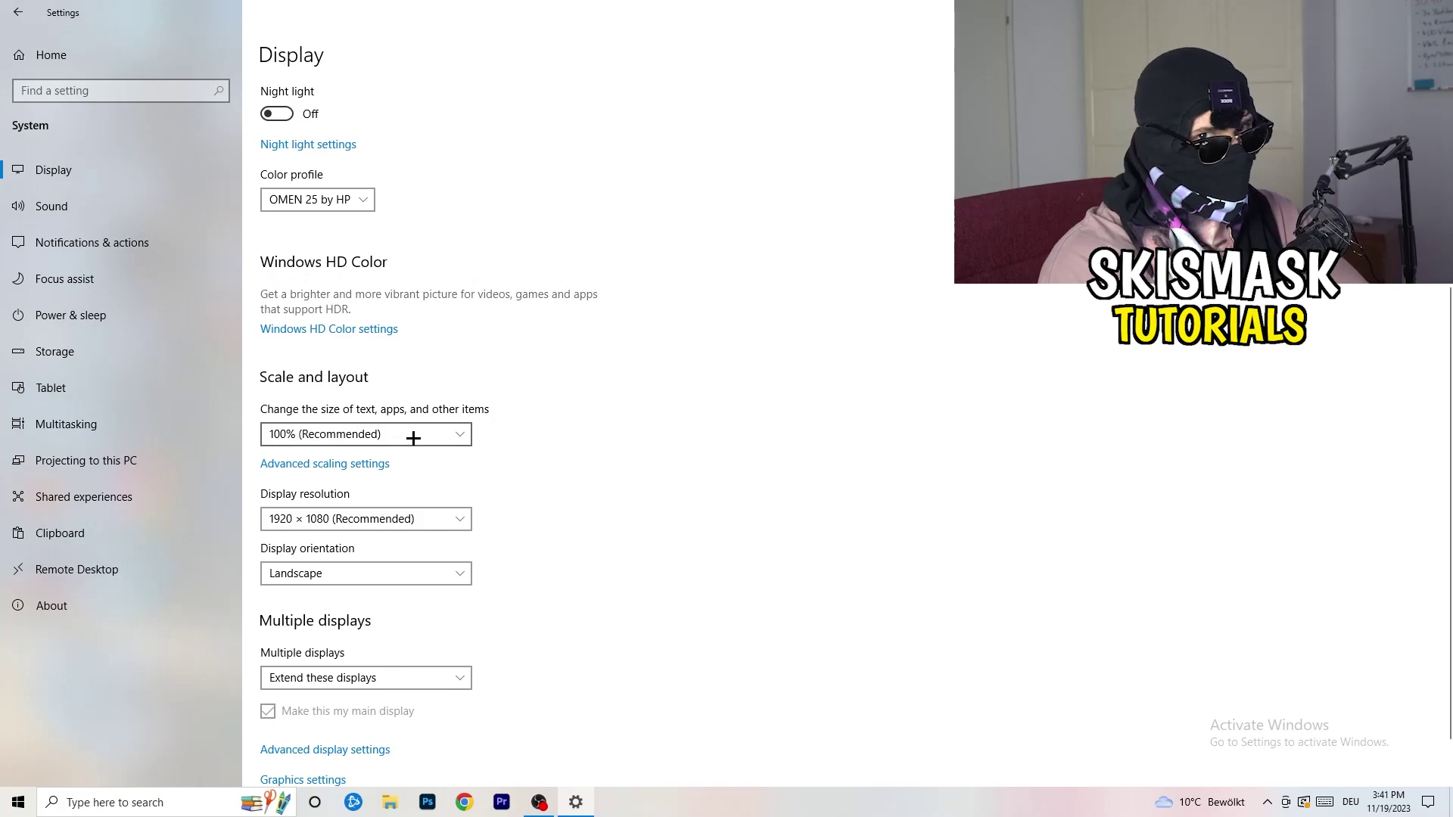
scroll(398, 440, "down", 2)
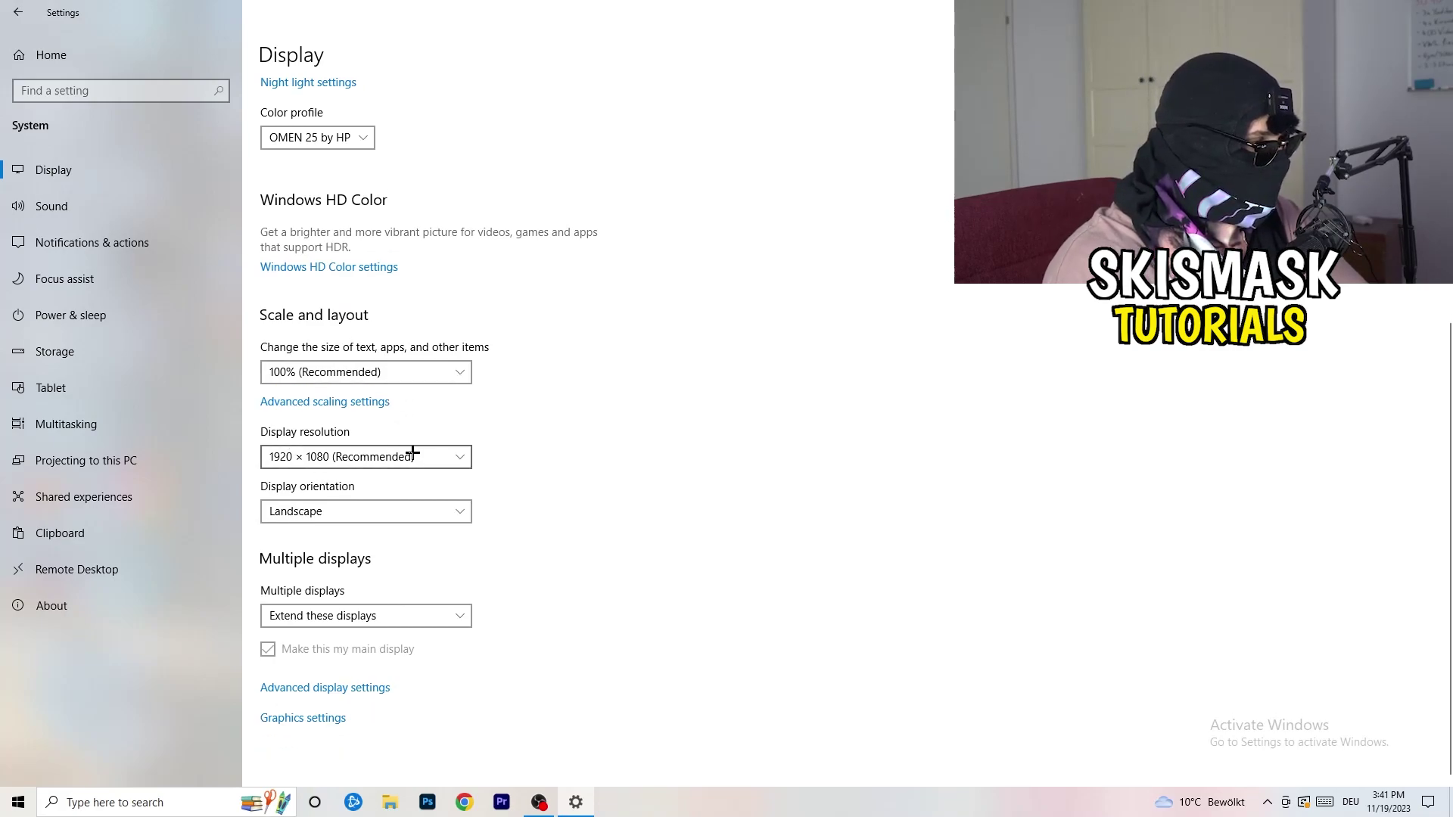
key("alt+Down")
key("Escape")
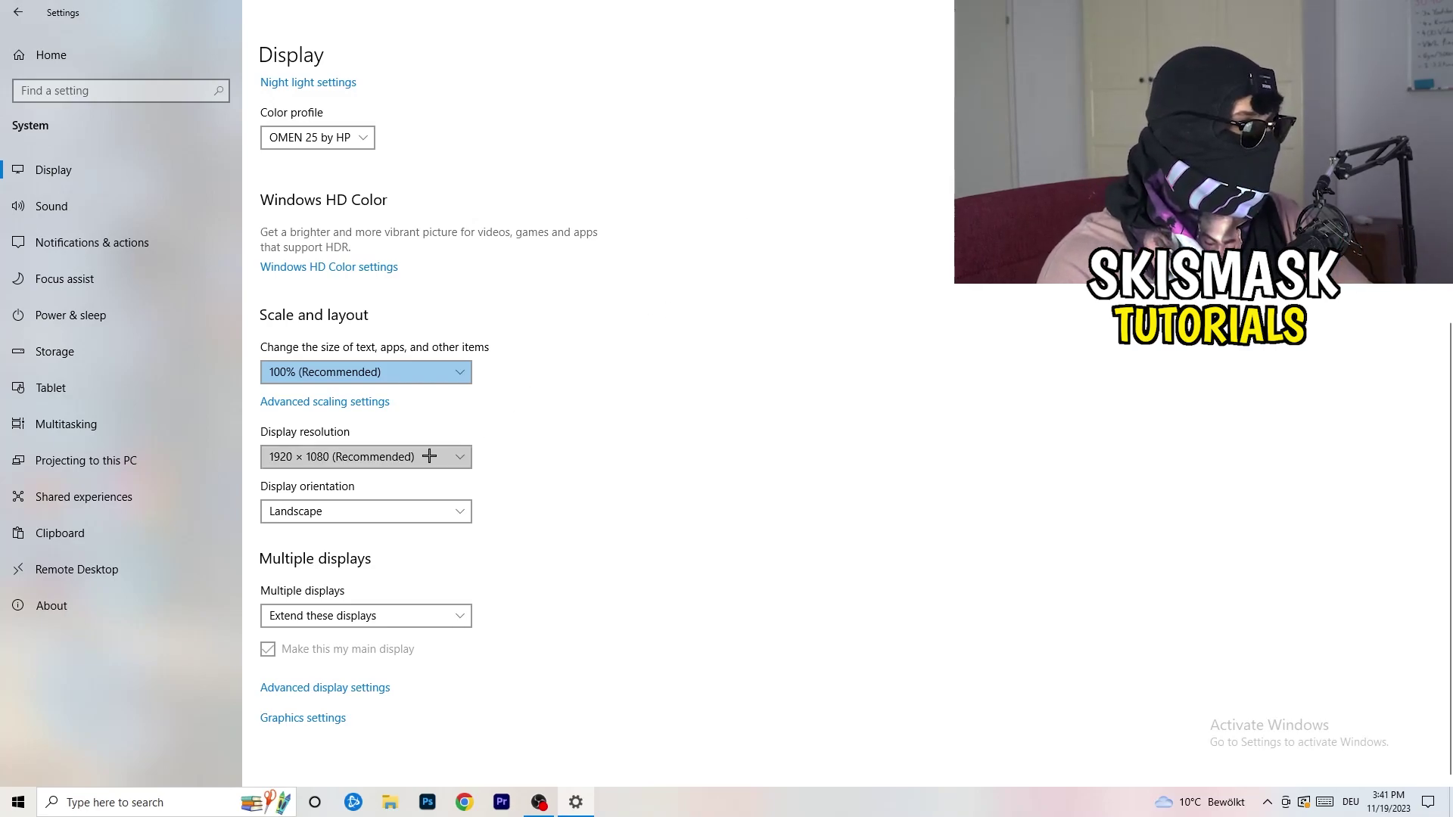
left_click(468, 457)
left_click(525, 429)
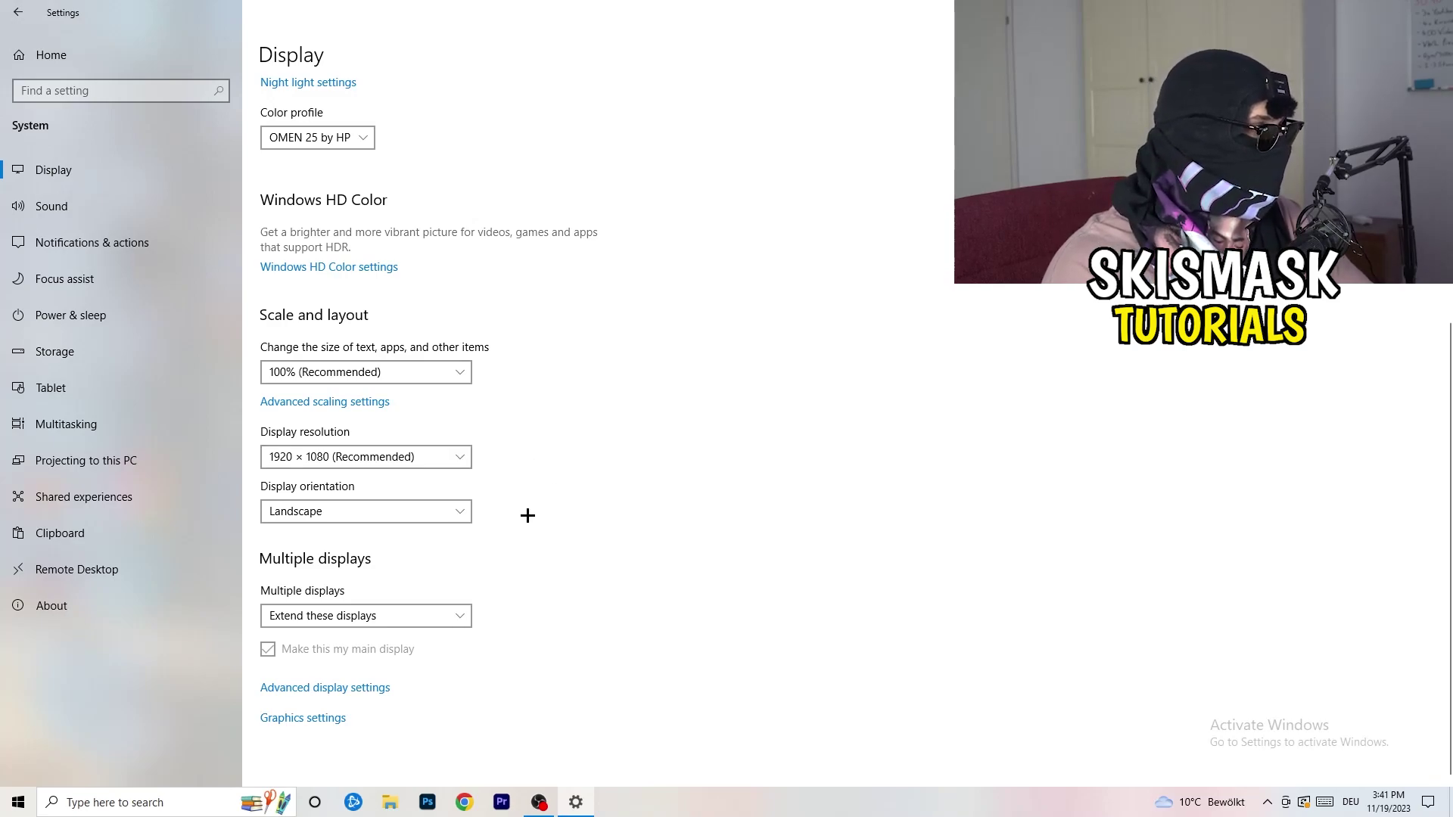
Step: Open the Storage Sense configuration from the storage settings and check how often it runs
left_click(110, 345)
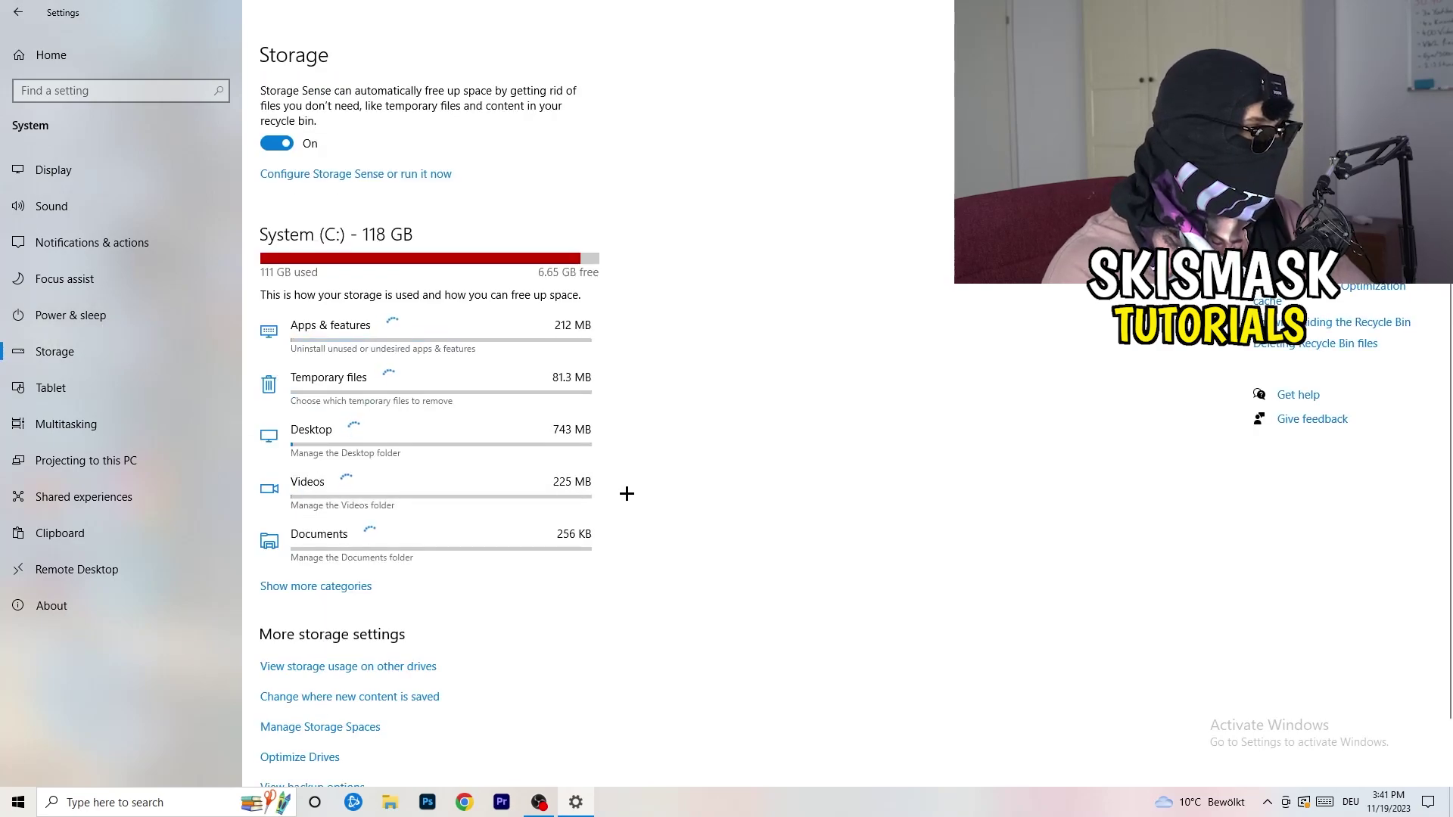
left_click(317, 180)
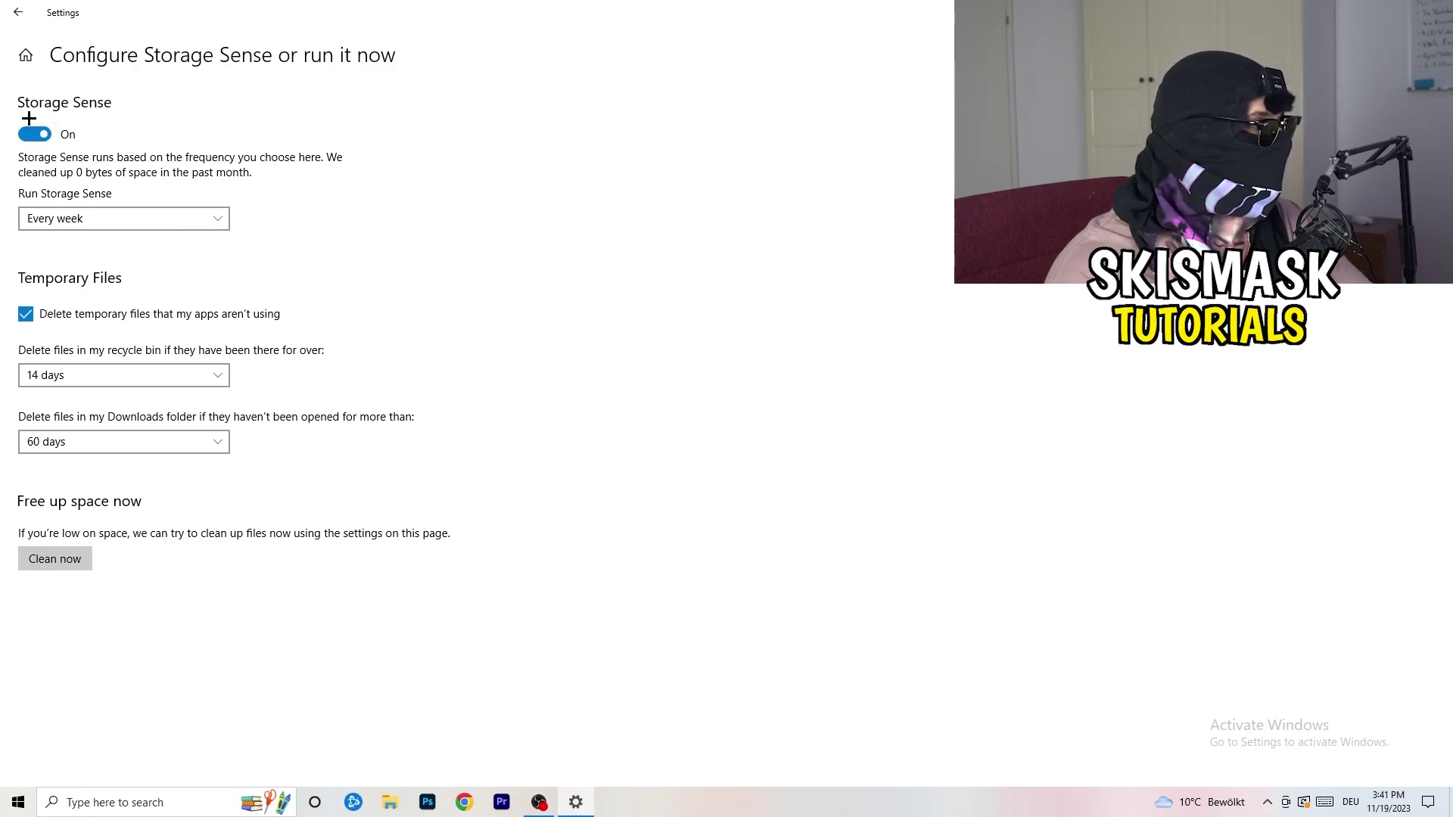
left_click(60, 219)
left_click(361, 211)
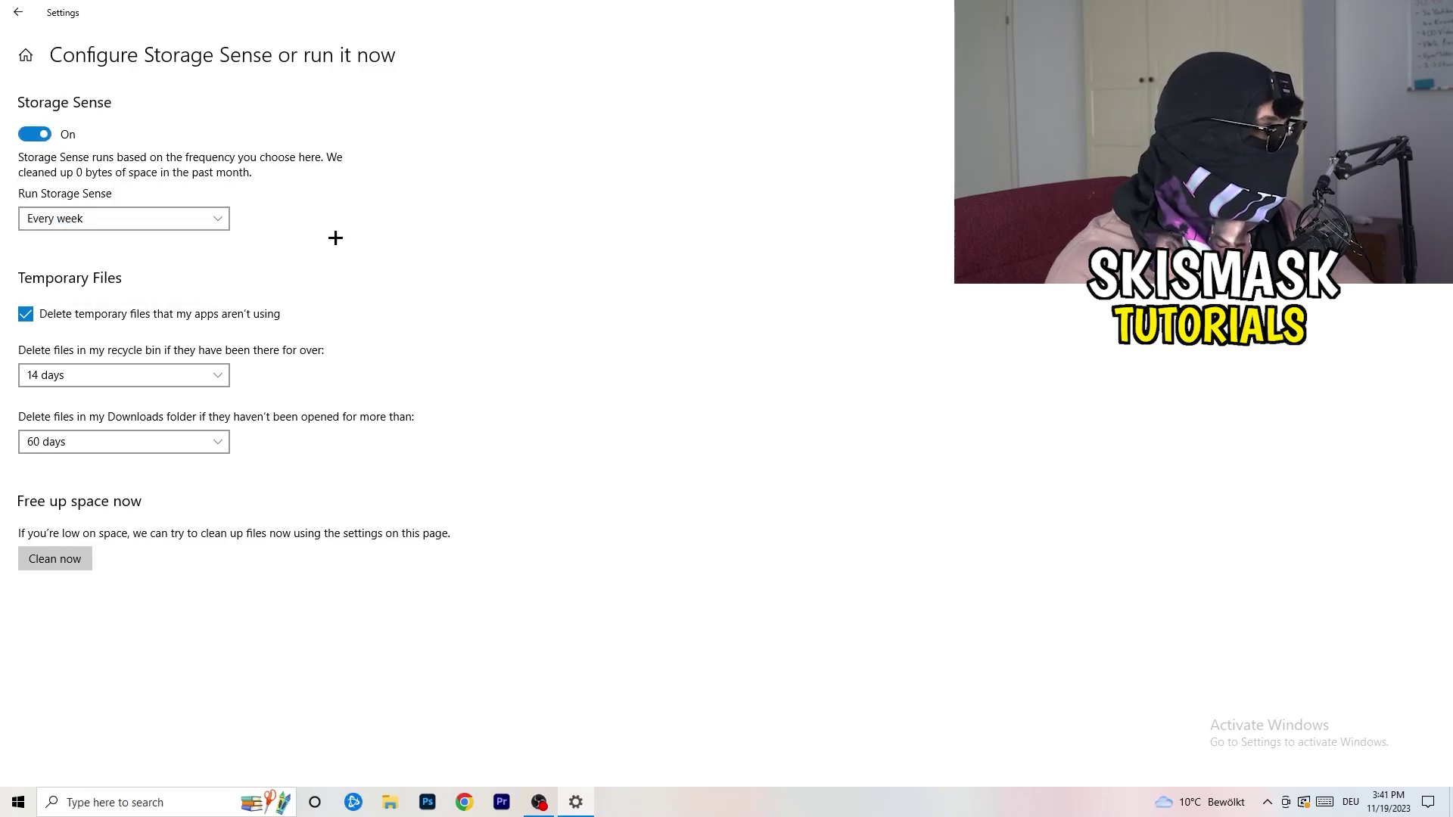
Step: Turn off deletion of temporary files that apps aren't using and return to the Storage page
left_click(118, 318)
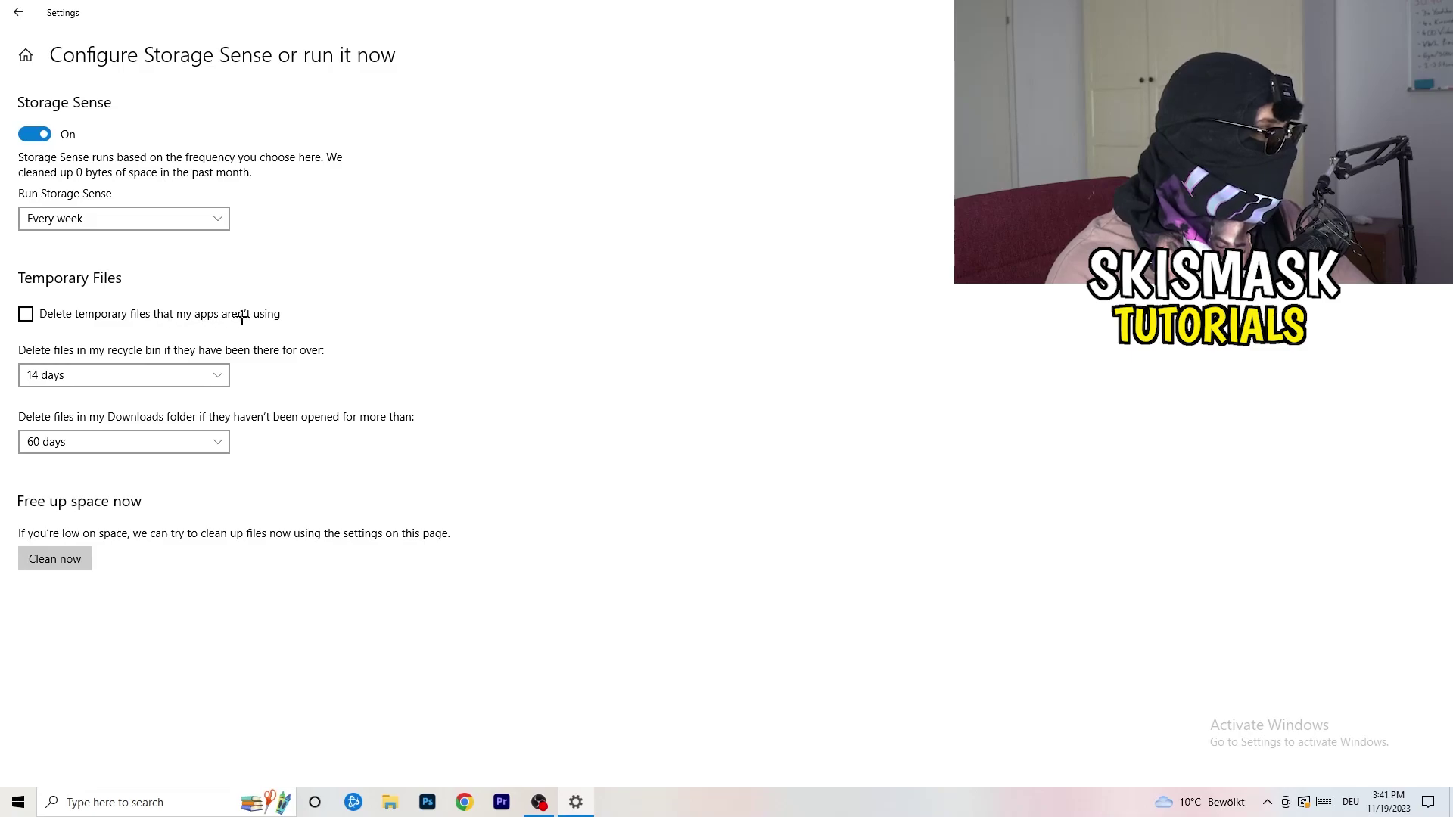
left_click(117, 377)
left_click(114, 376)
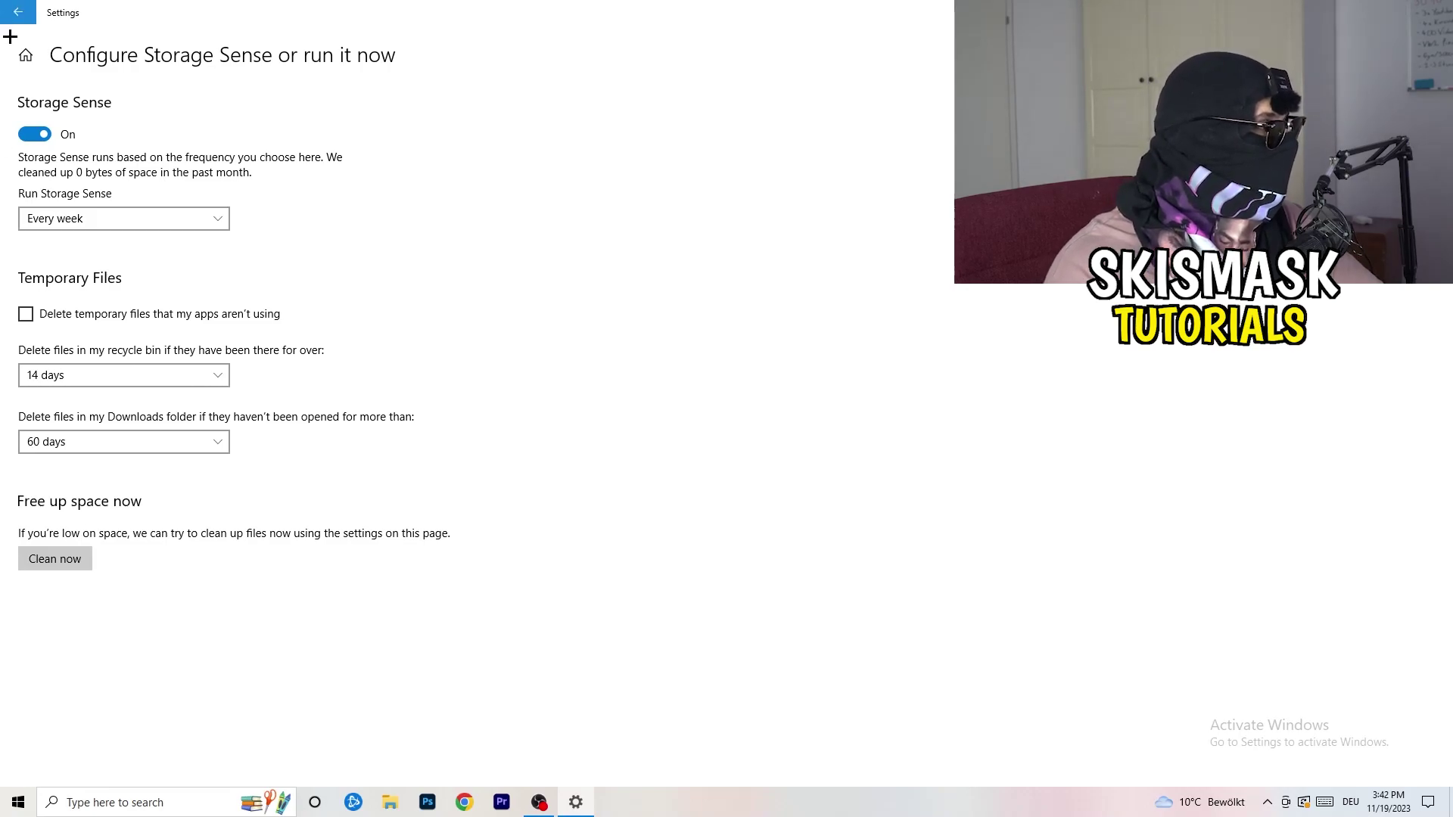
left_click(17, 12)
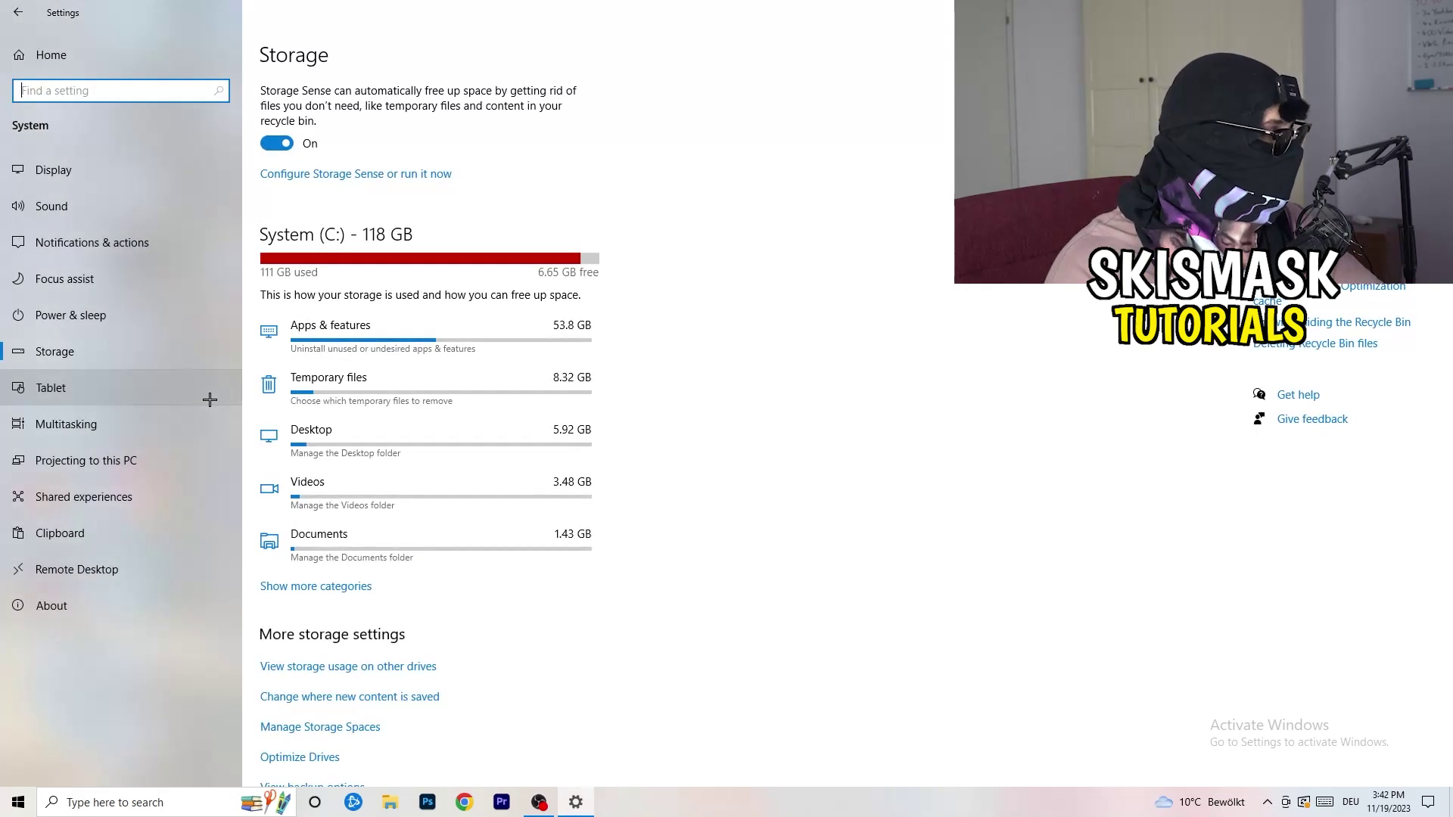
Step: Examine the available power plans, including the additional ones, from the Power & sleep settings, and return to the desktop
left_click(170, 326)
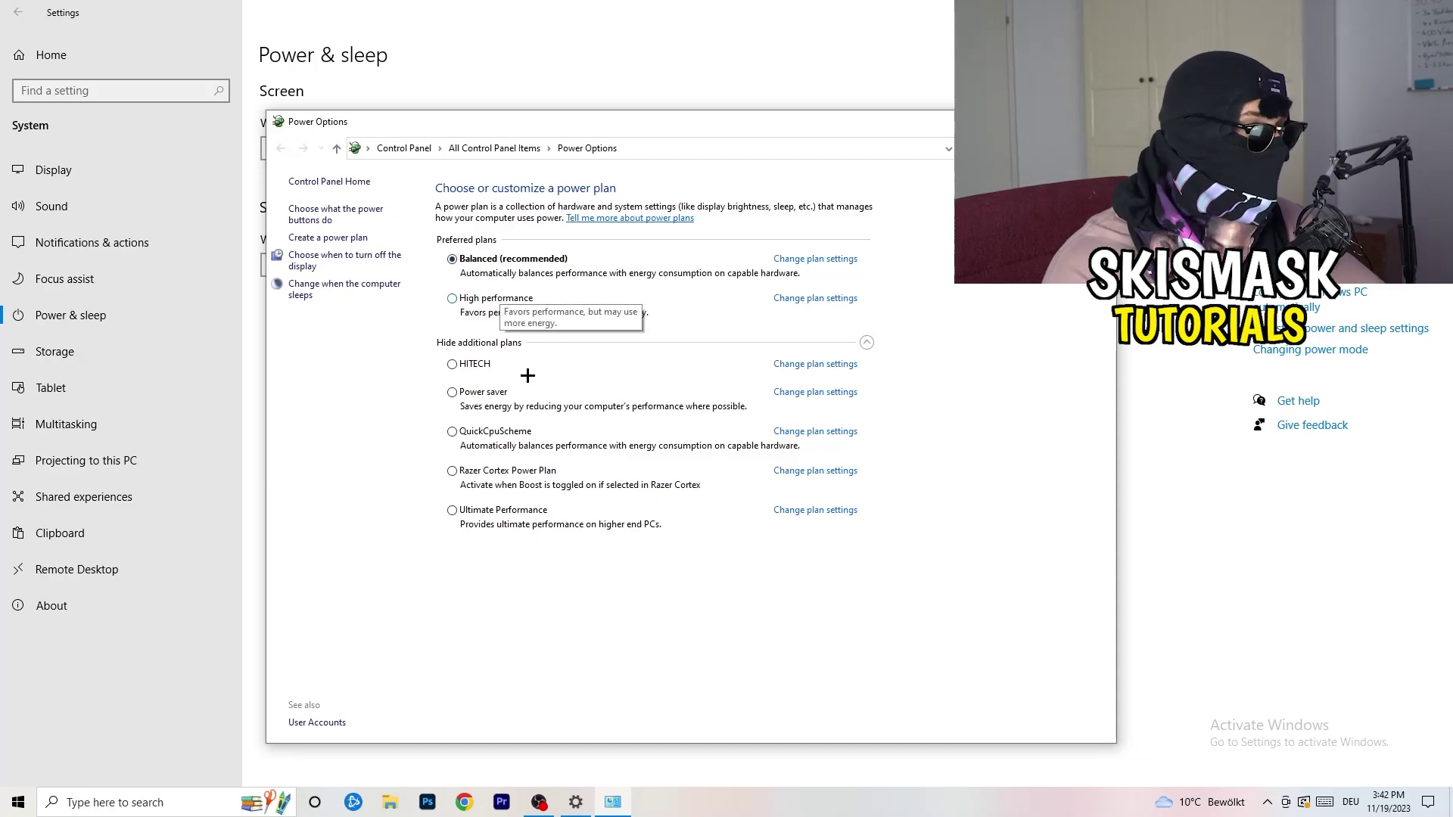
left_click(561, 343)
left_click(868, 342)
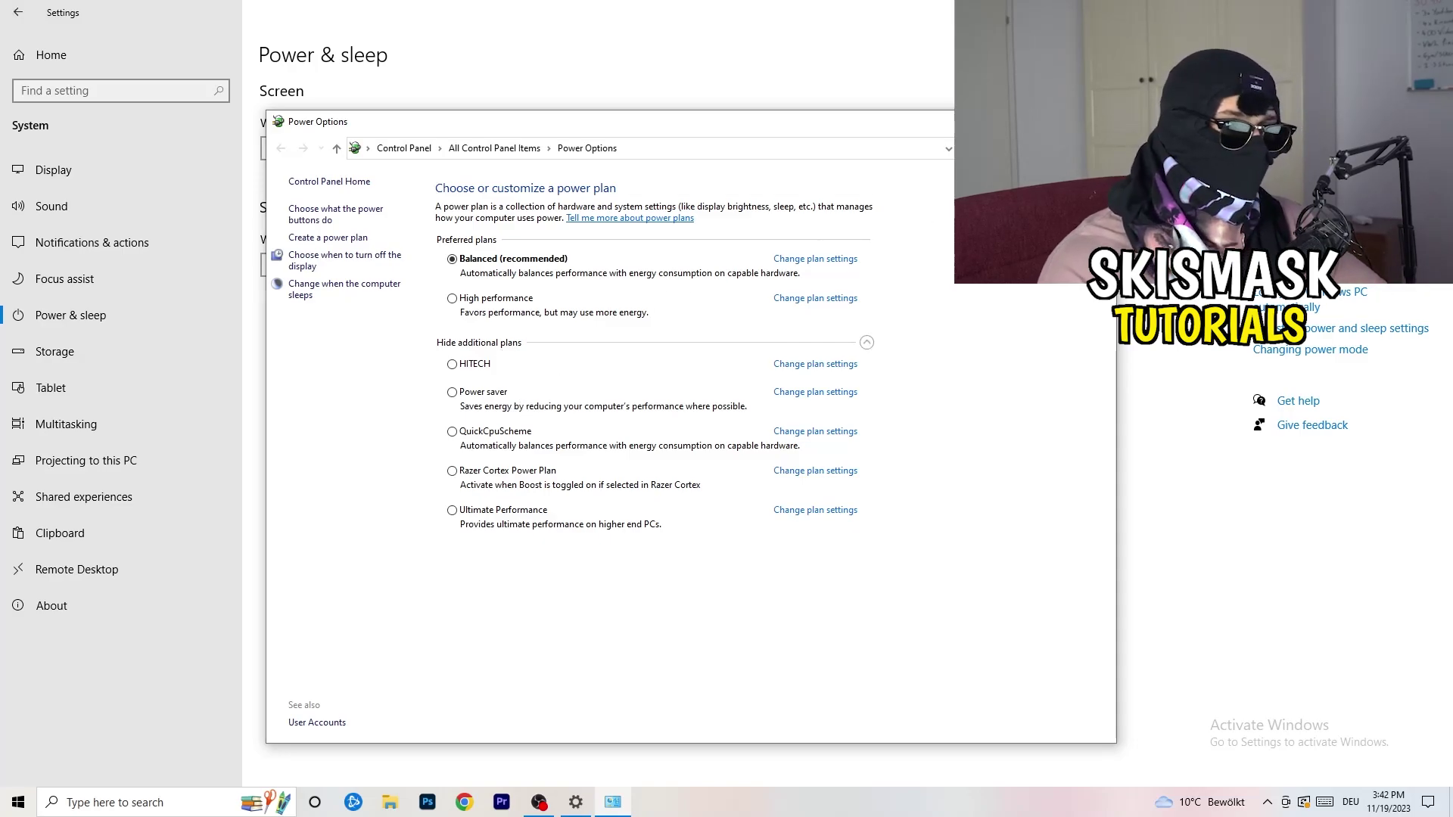
left_click(1098, 121)
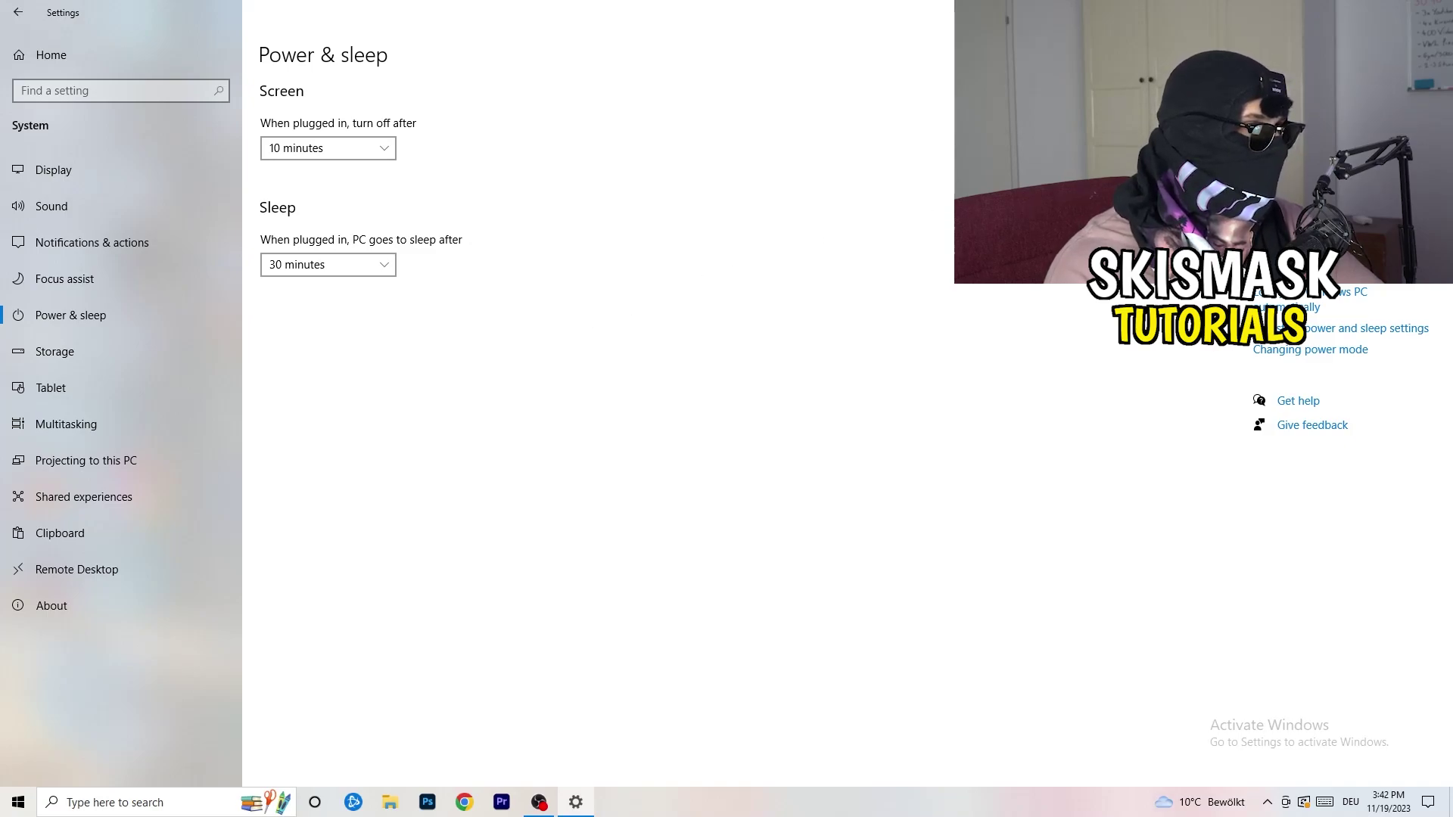
key("alt+F4")
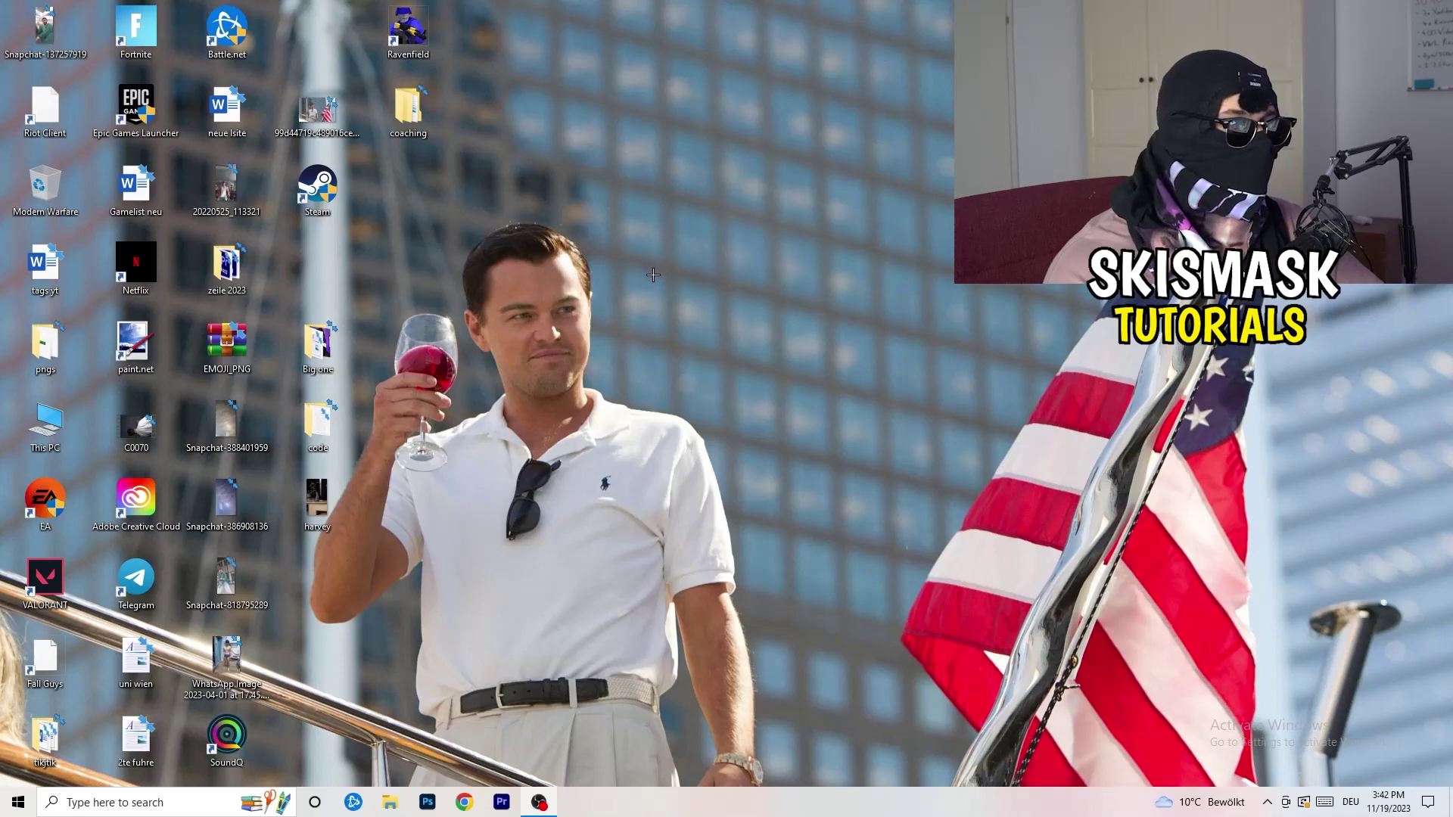
Step: Move the Steam shortcut to a free area of the desktop and open the compatibility settings in its properties
left_click_drag(317, 189, 771, 266)
right_click(759, 270)
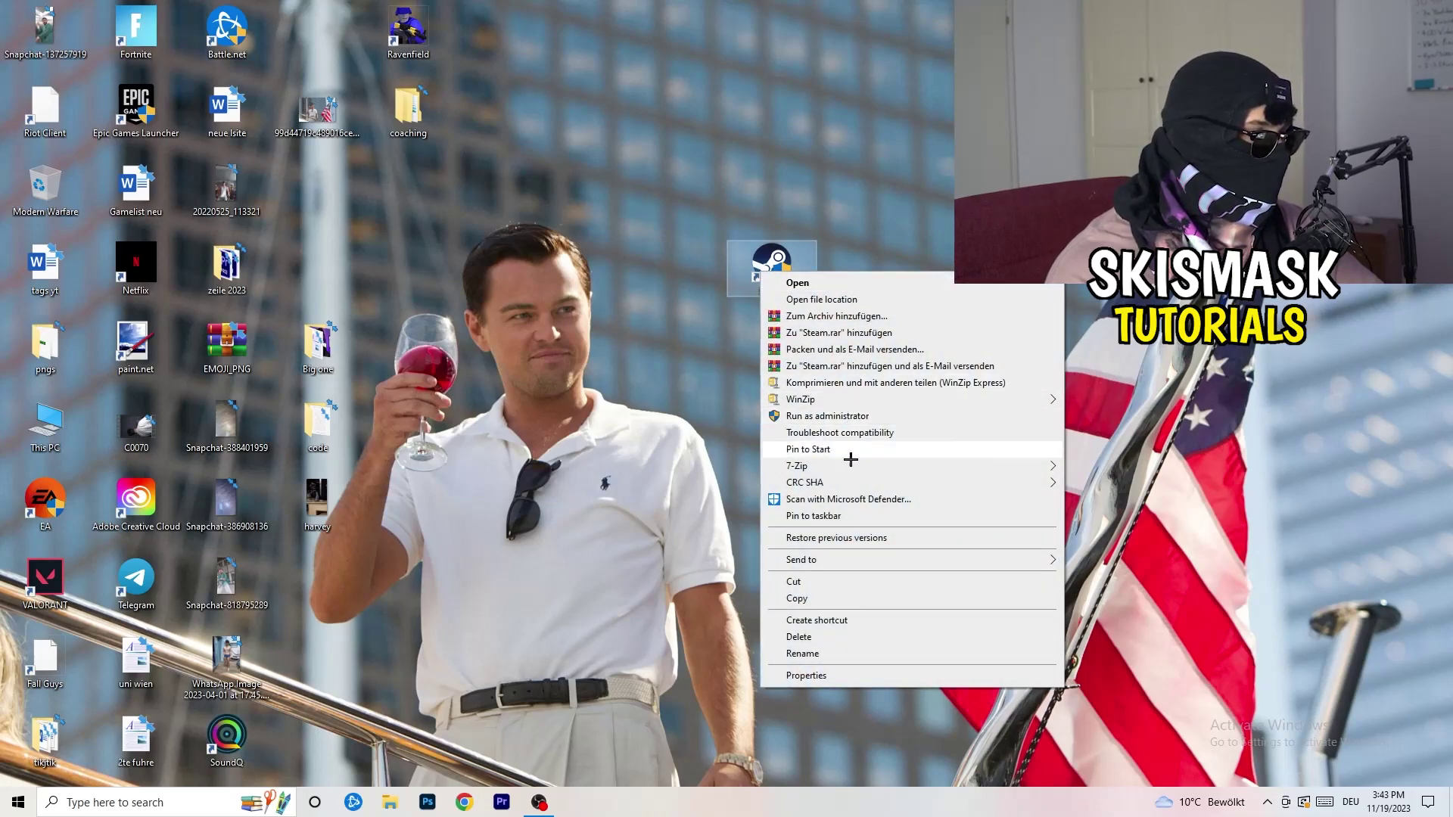
left_click(834, 675)
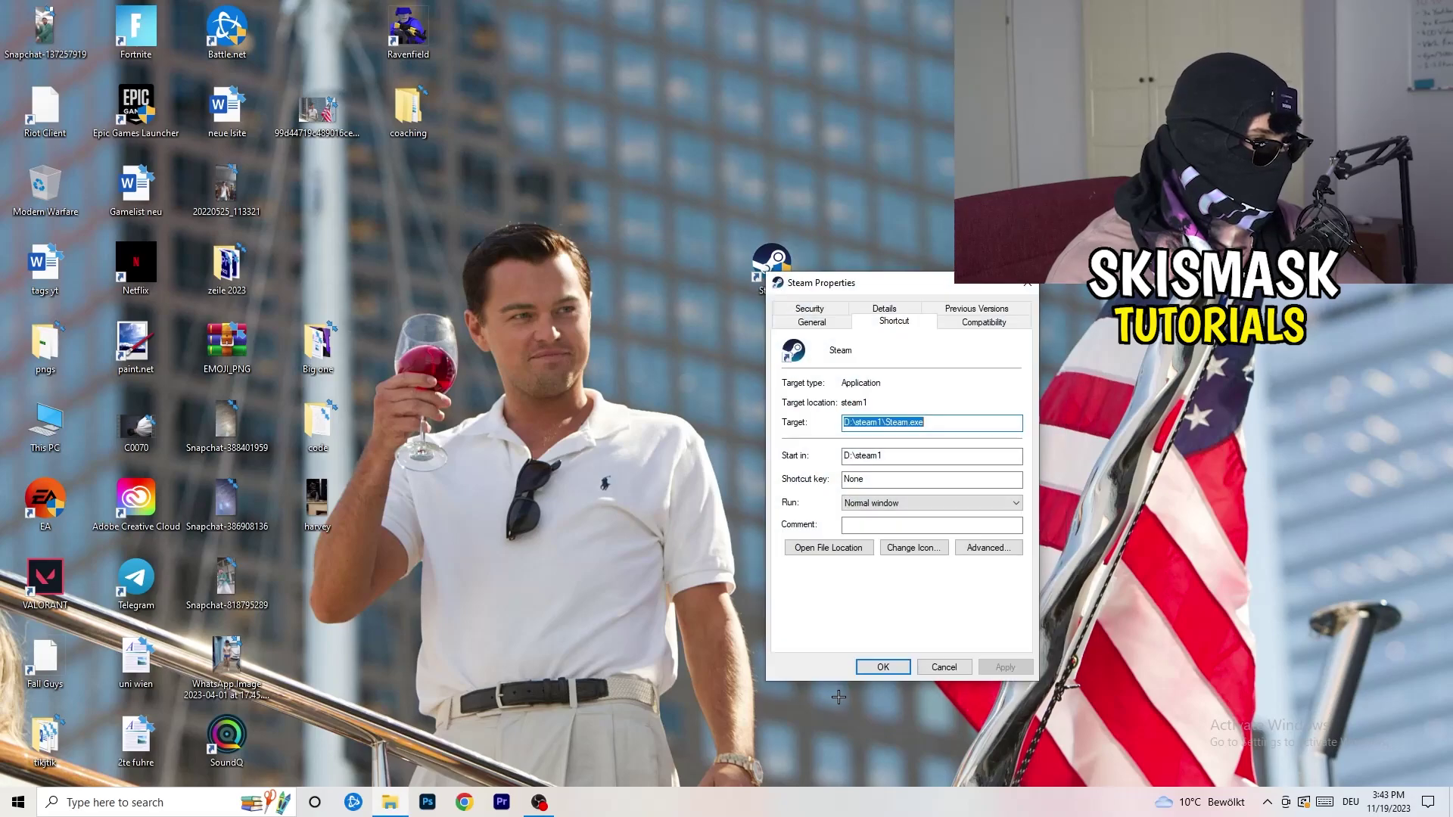
left_click_drag(846, 273, 702, 213)
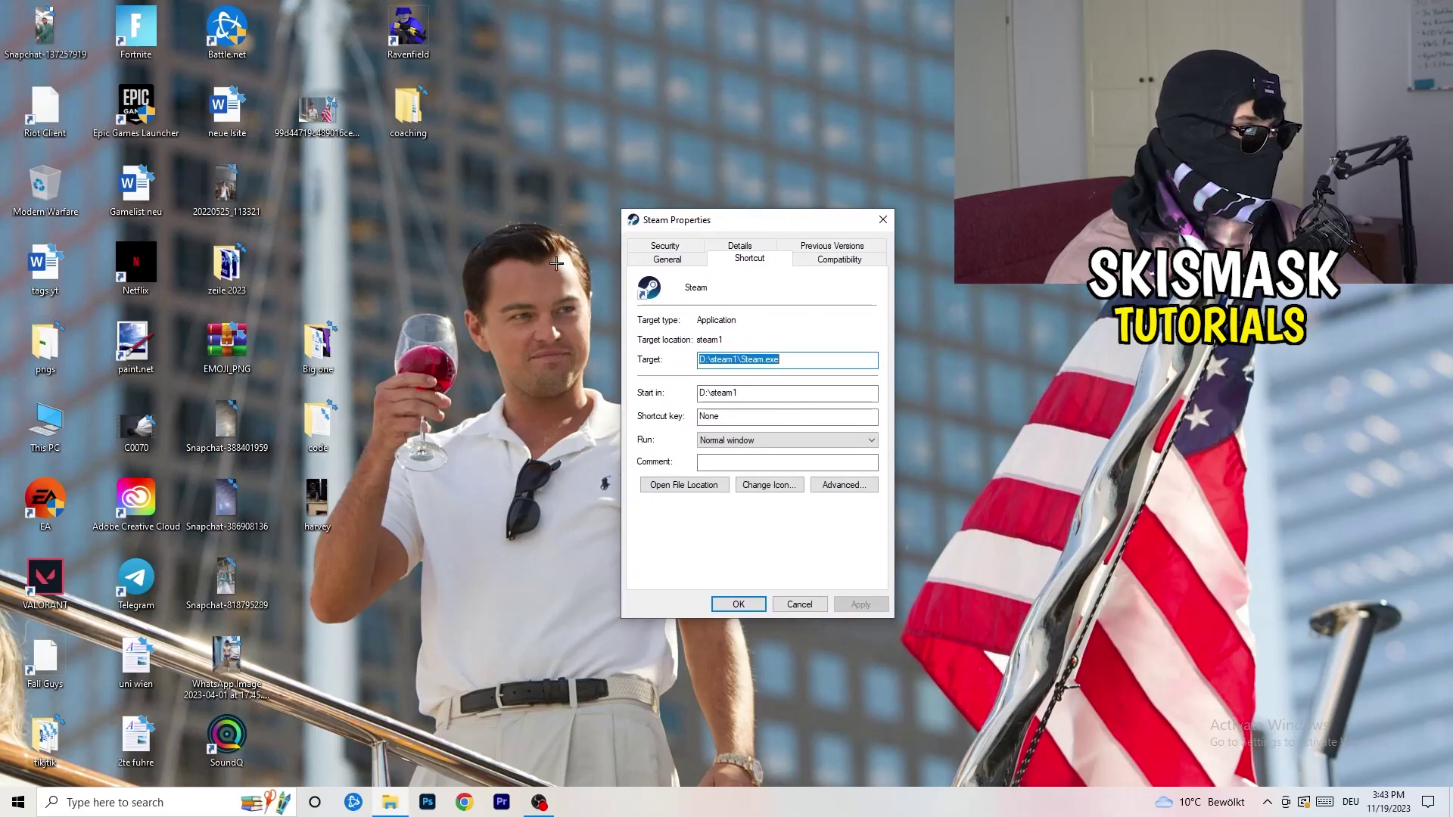
left_click(855, 261)
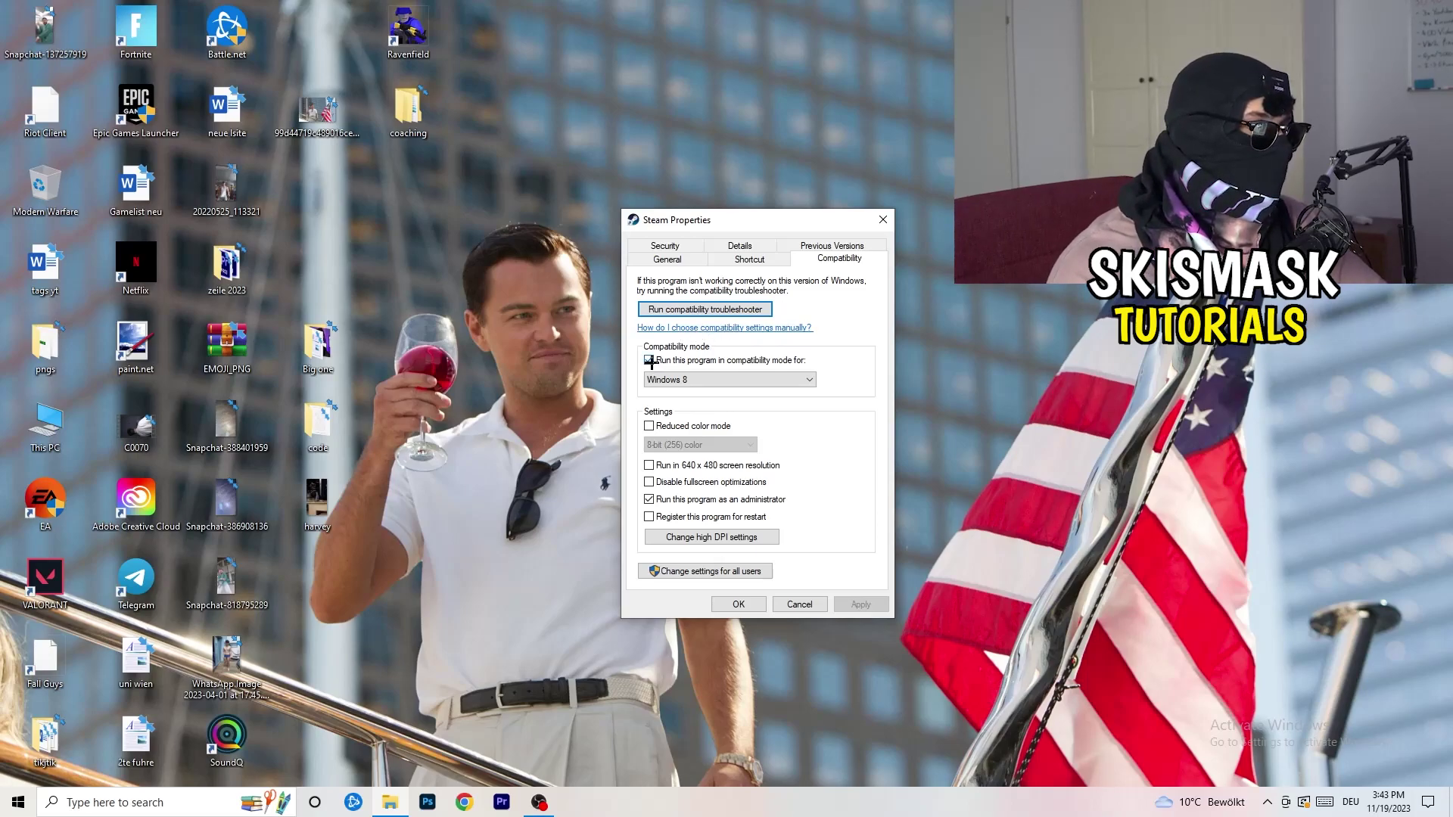
Step: Set the Steam shortcut to run in compatibility mode for Windows 8, then apply the settings and close its properties
left_click(795, 360)
left_click(666, 364)
left_click(725, 380)
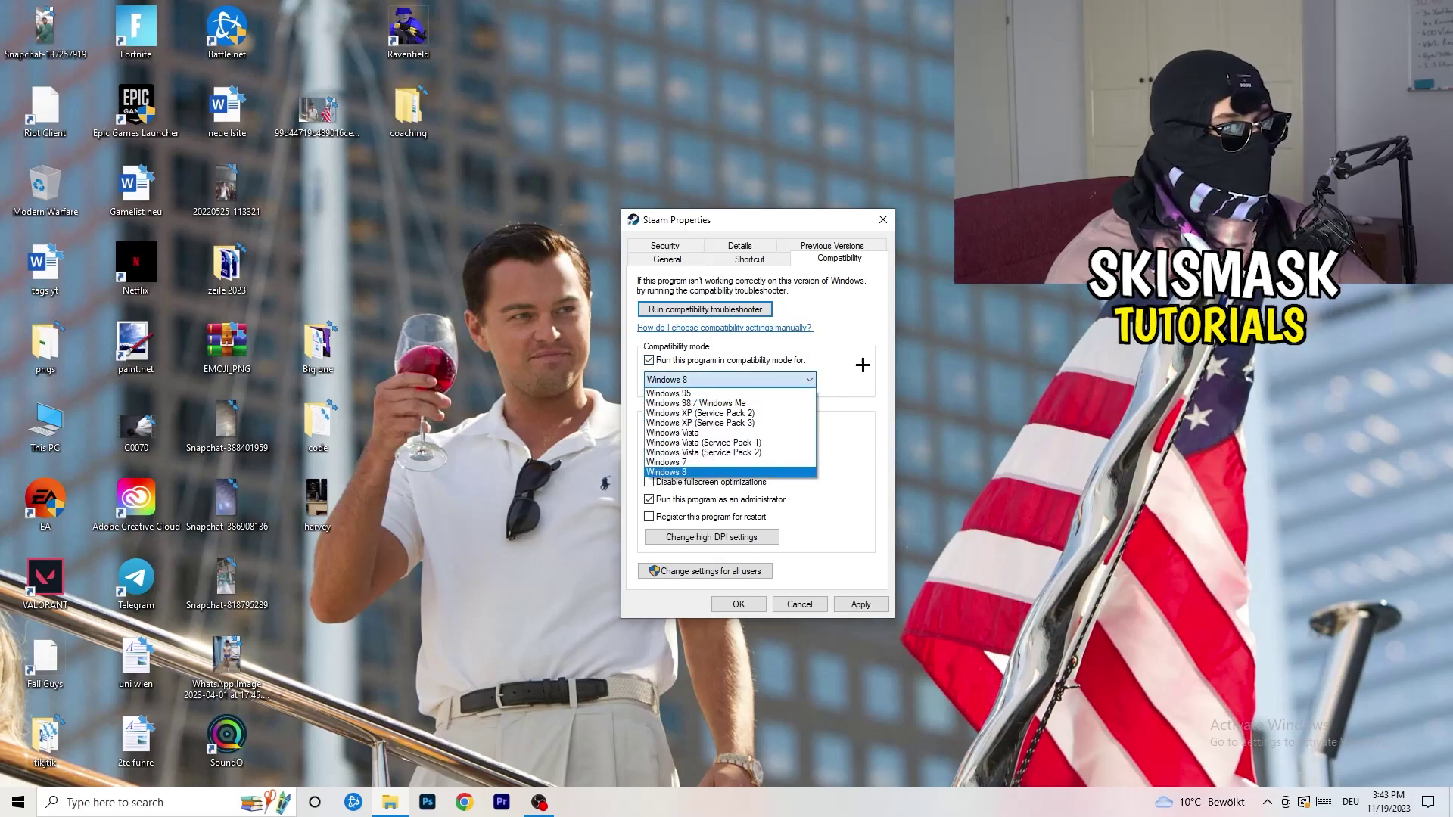
left_click(865, 329)
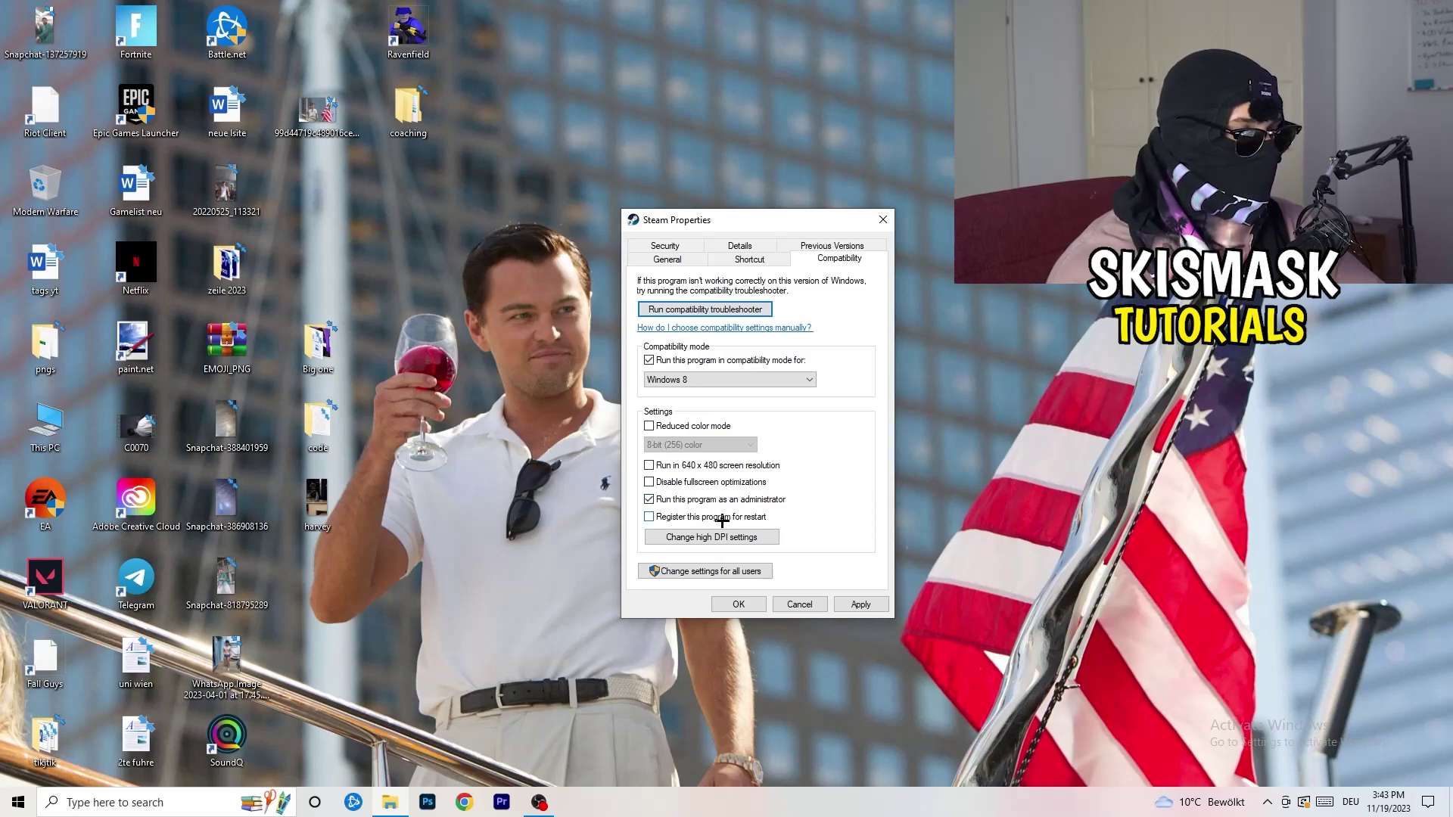
left_click(855, 604)
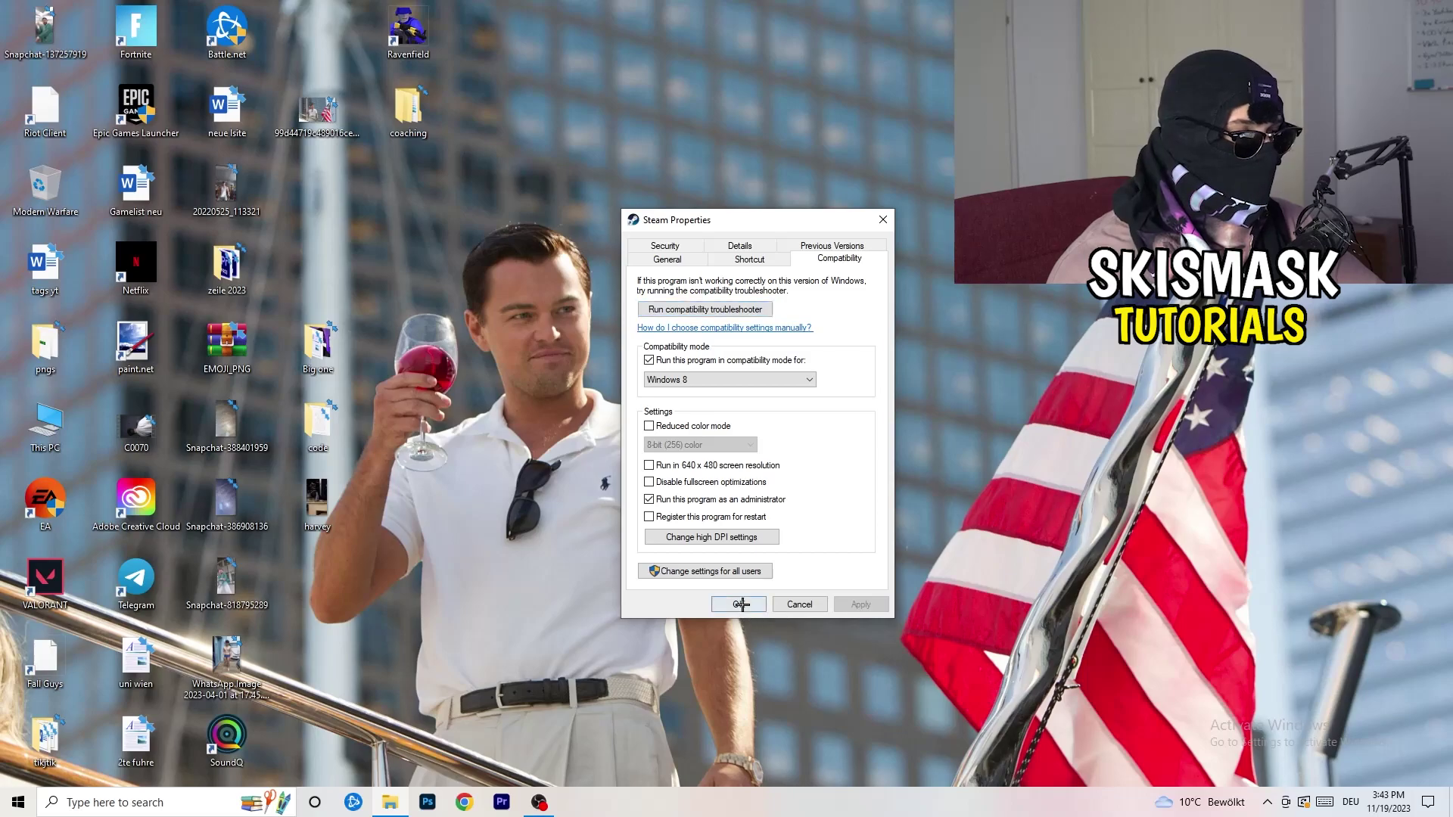
left_click(741, 604)
Step: Return the Steam shortcut to its original spot among the other desktop icons, below the image file
left_click_drag(763, 258, 678, 267)
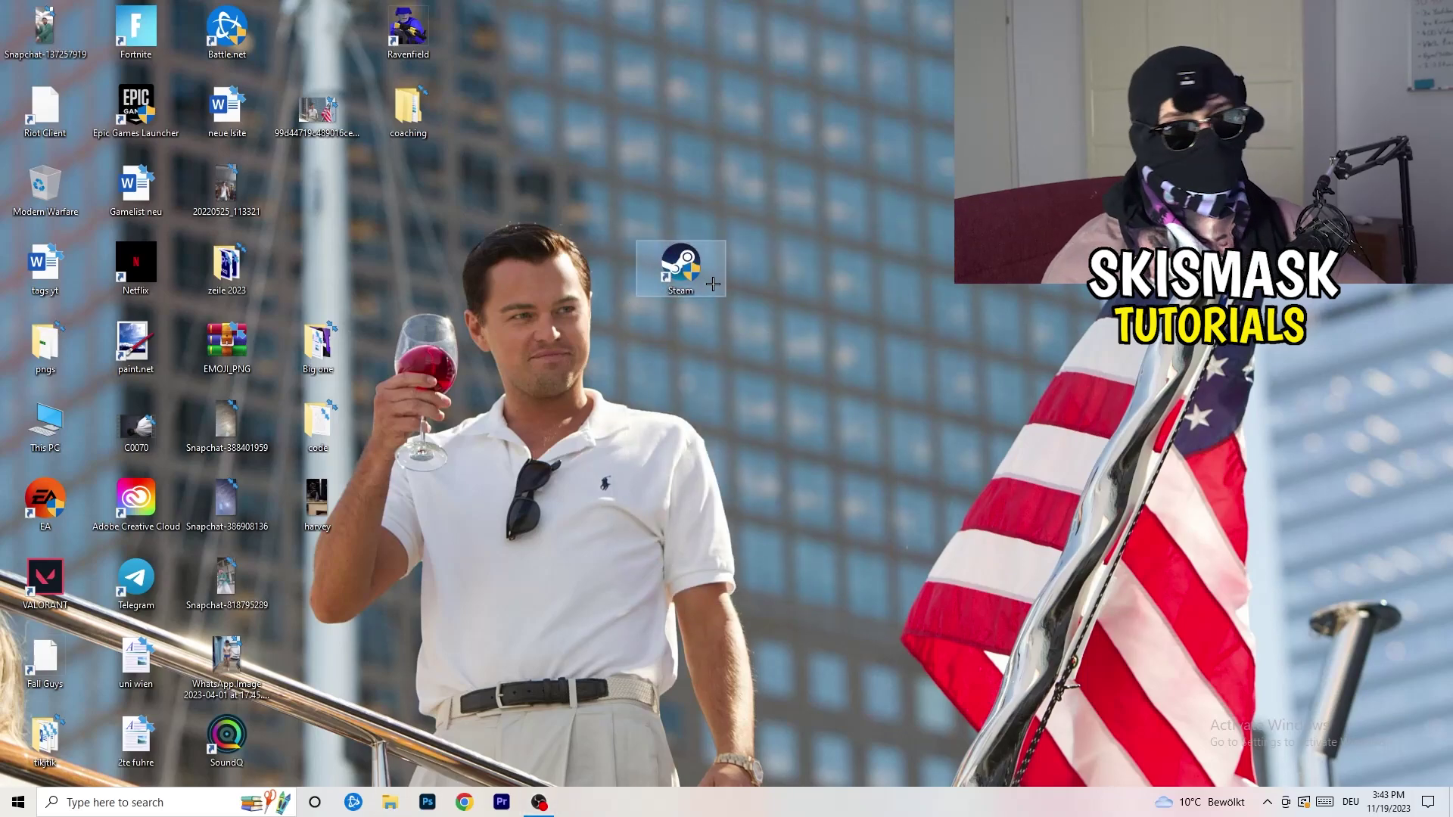
left_click_drag(703, 283, 855, 280)
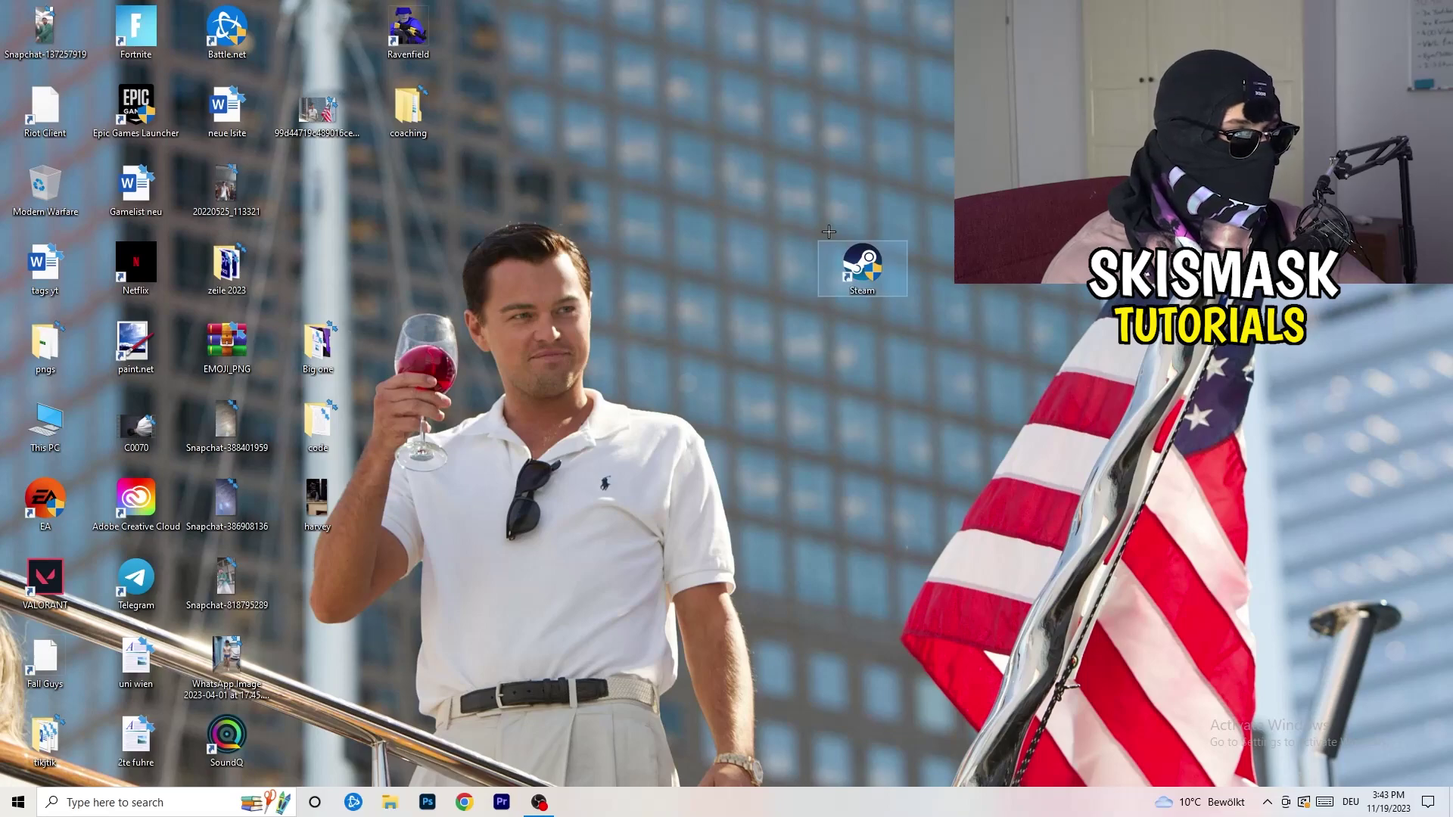
left_click(871, 400)
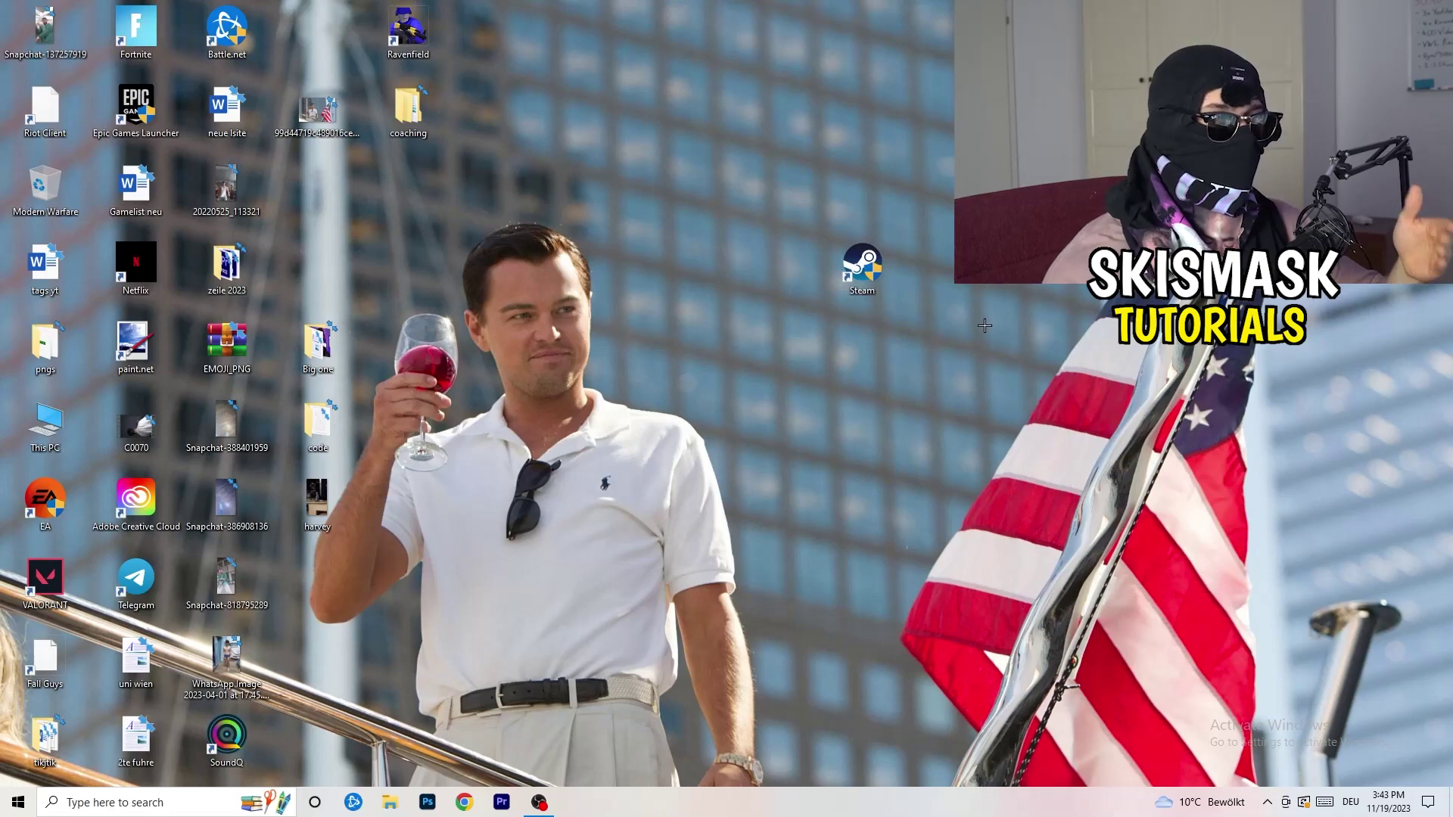
right_click(862, 267)
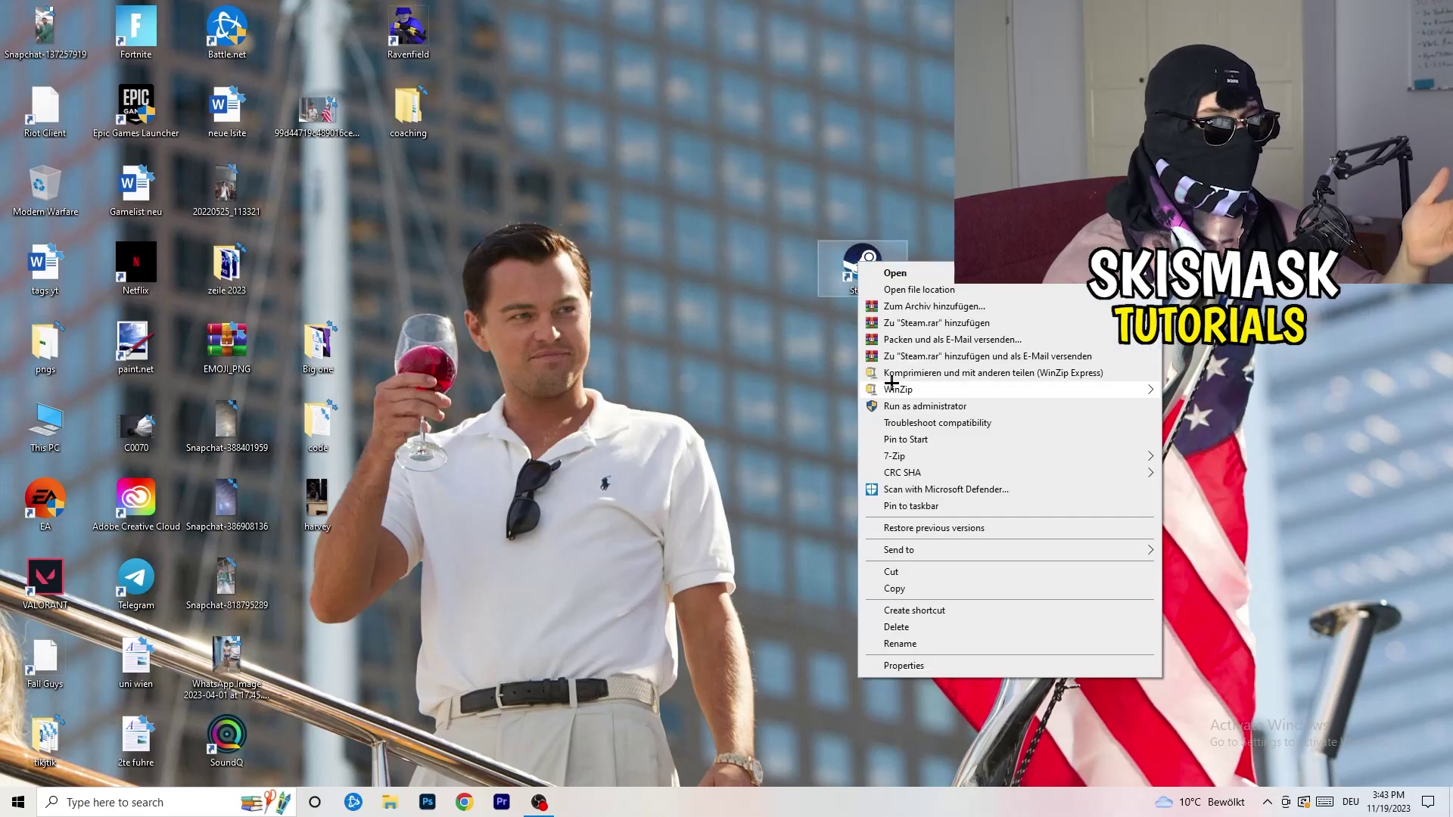
left_click(689, 321)
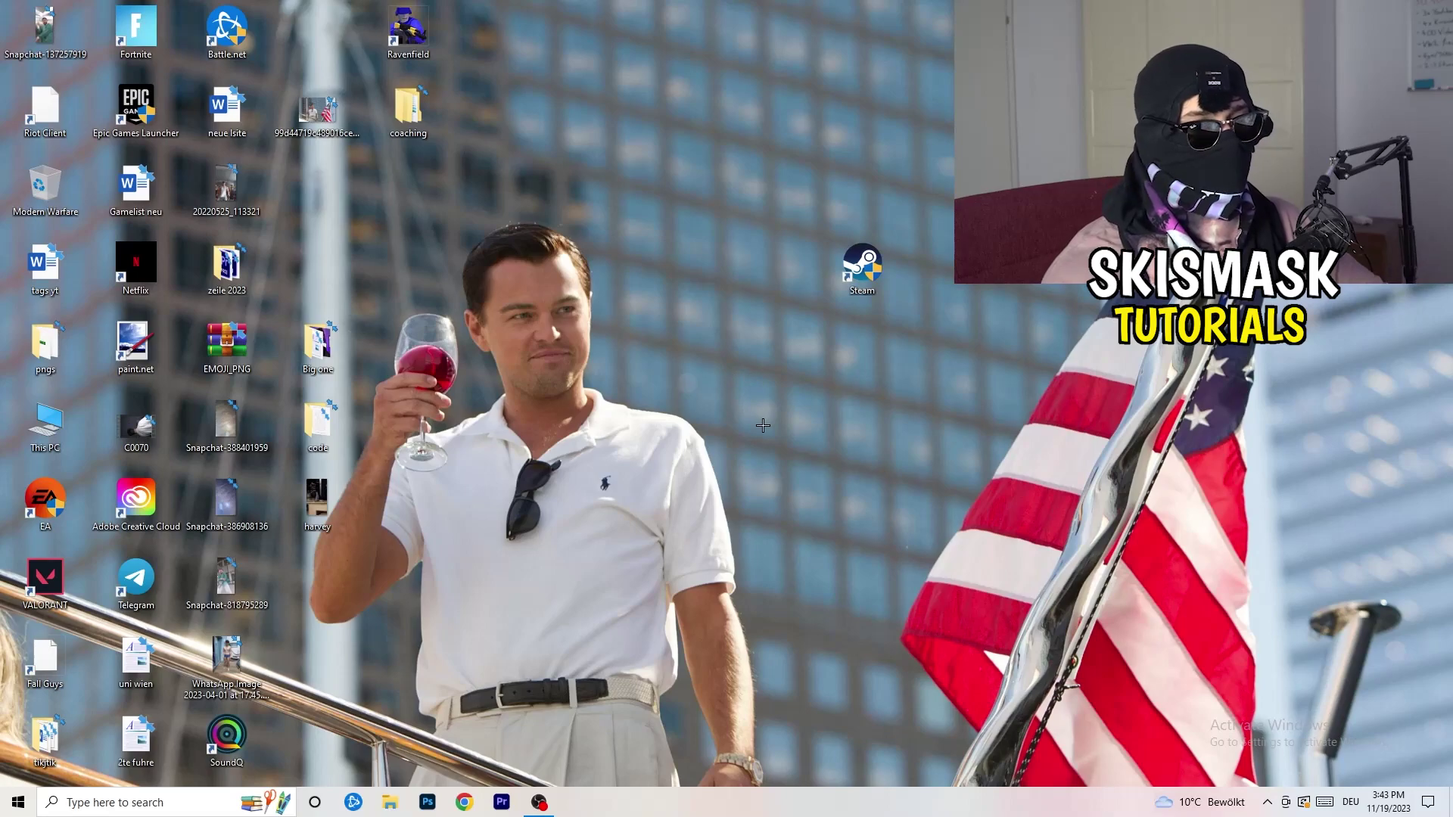
left_click_drag(862, 266, 317, 187)
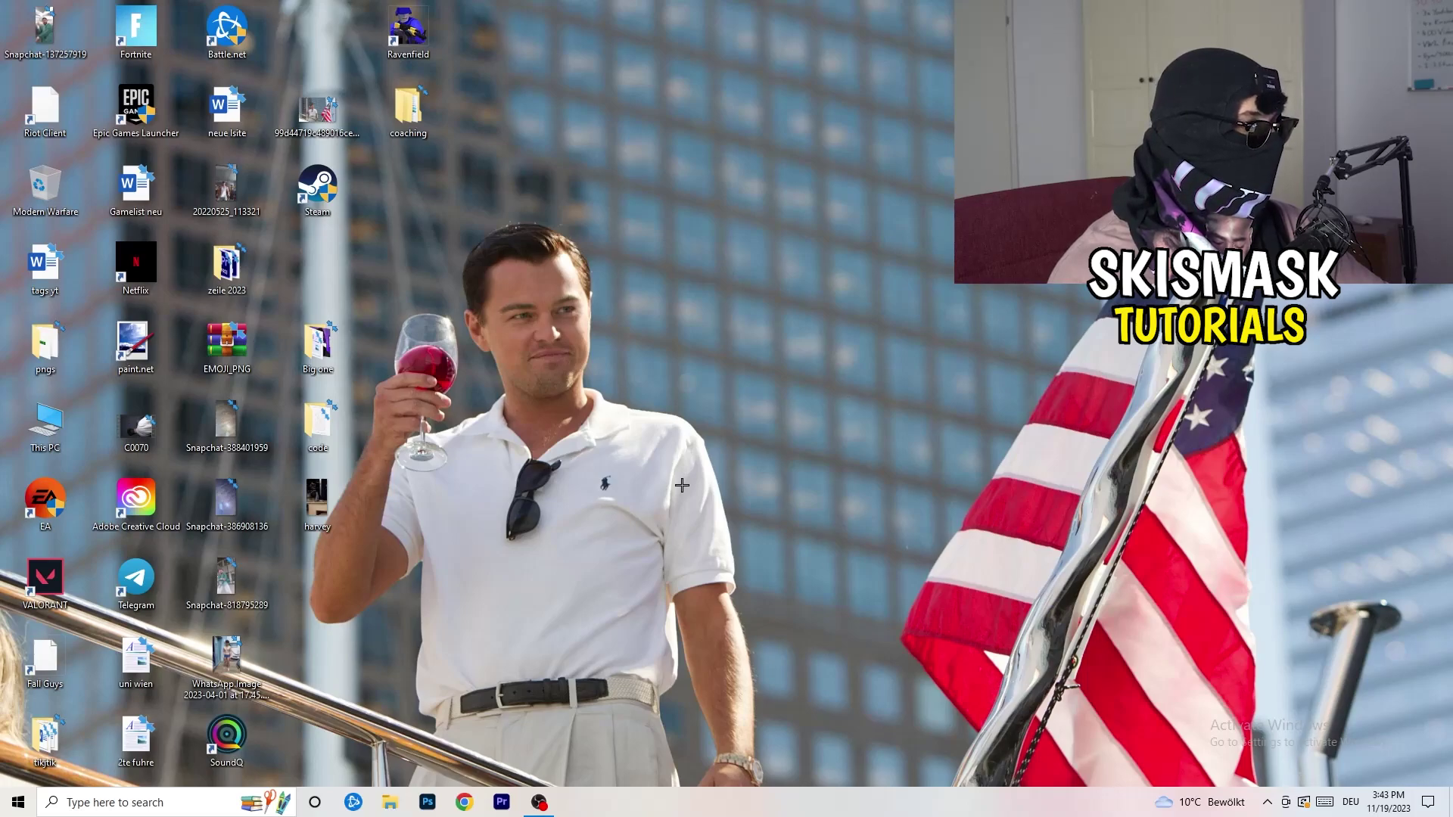
Step: Open the Gaming section of Windows Settings and review the recording options for captures and the Game Mode setting
left_click(18, 803)
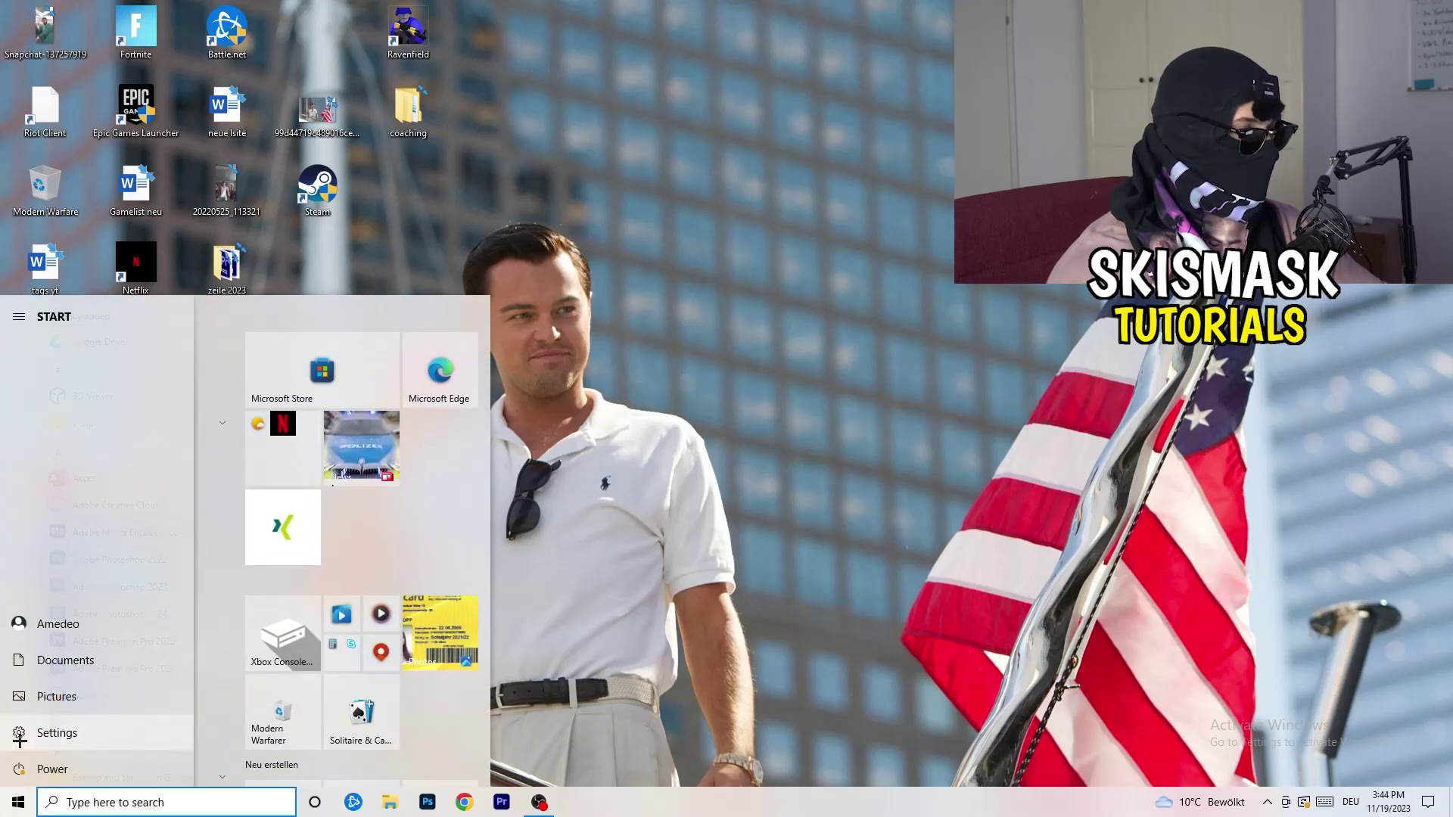
left_click(19, 734)
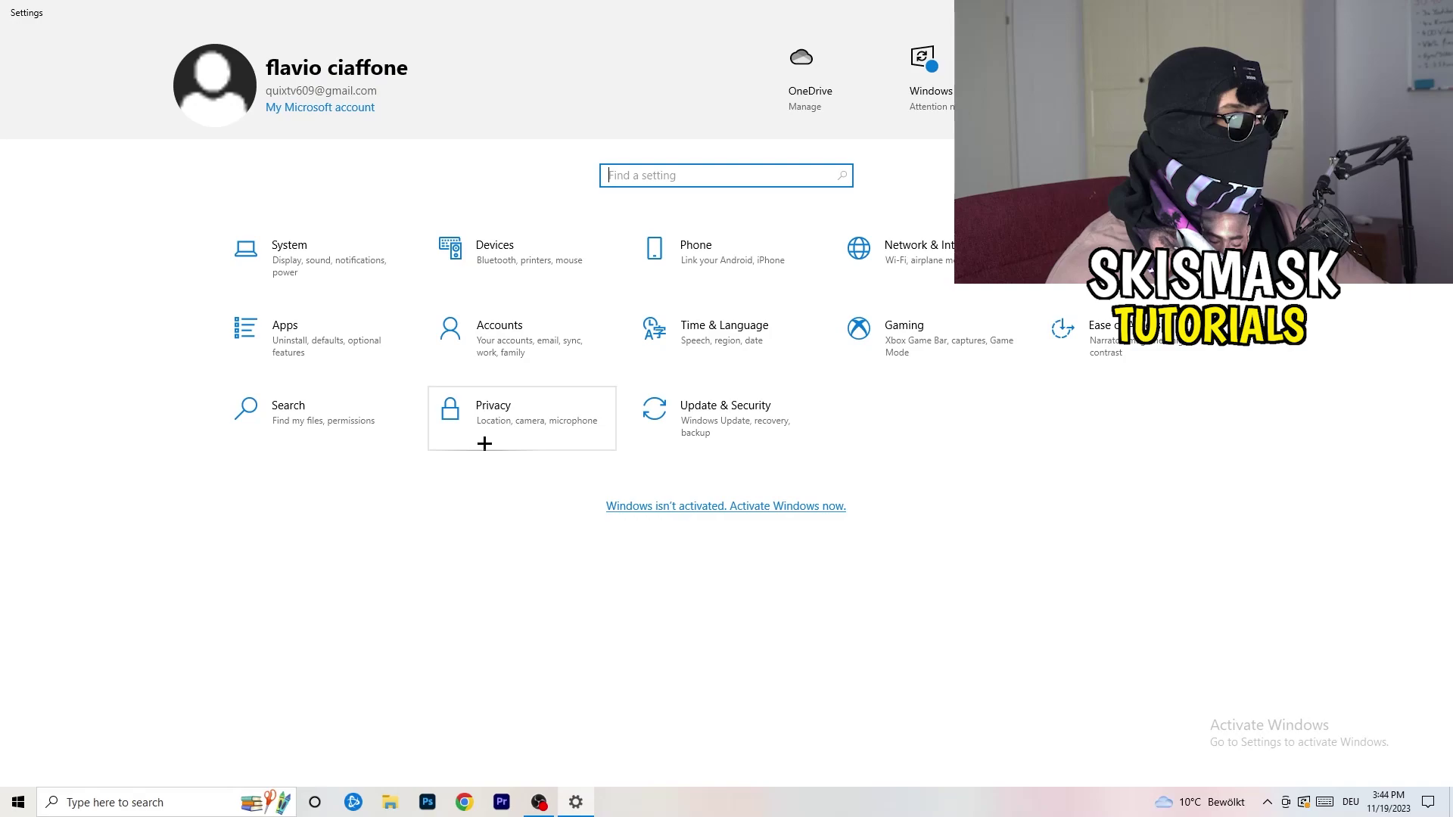
left_click(852, 329)
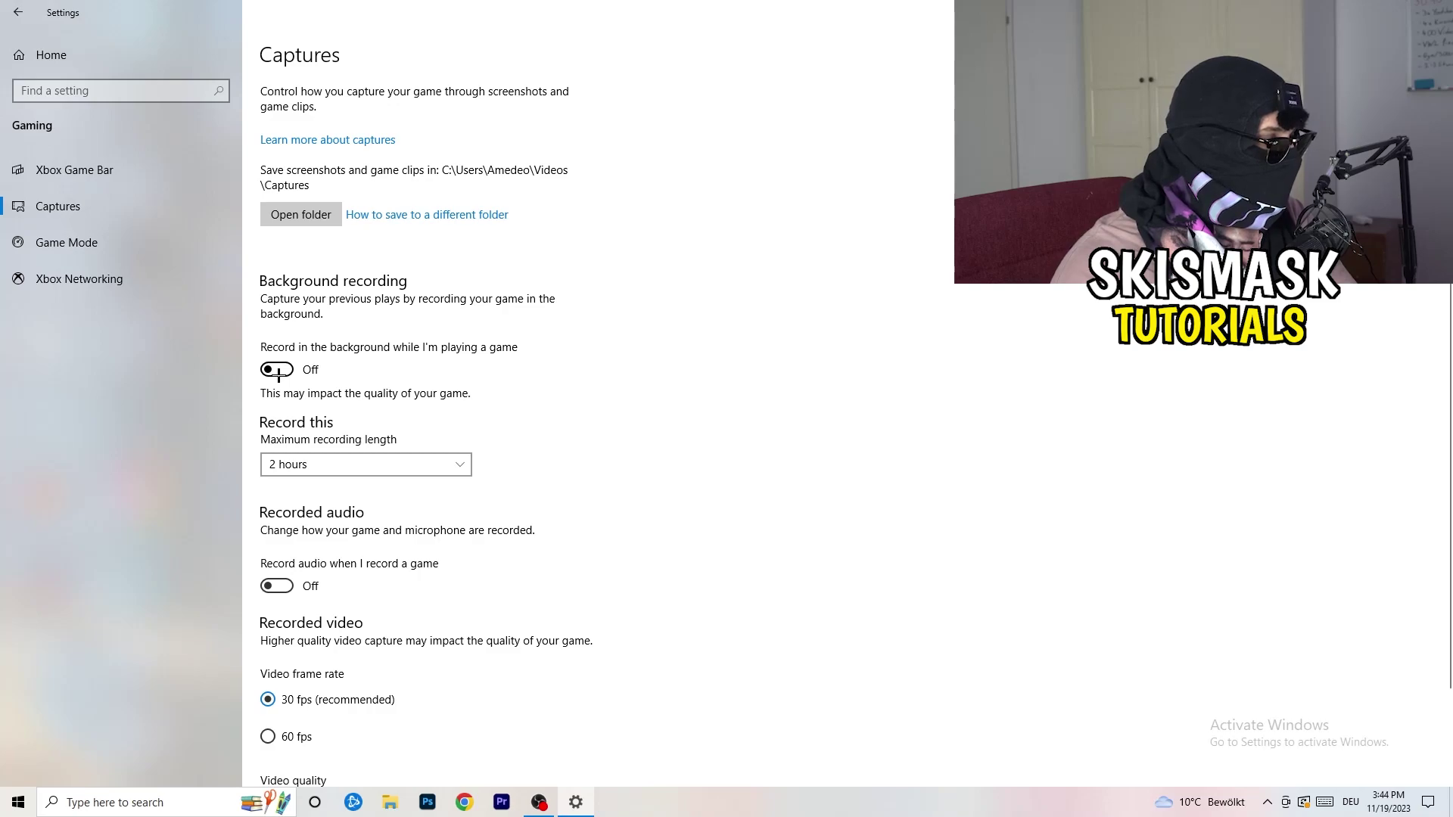
scroll(356, 526, "down", 3)
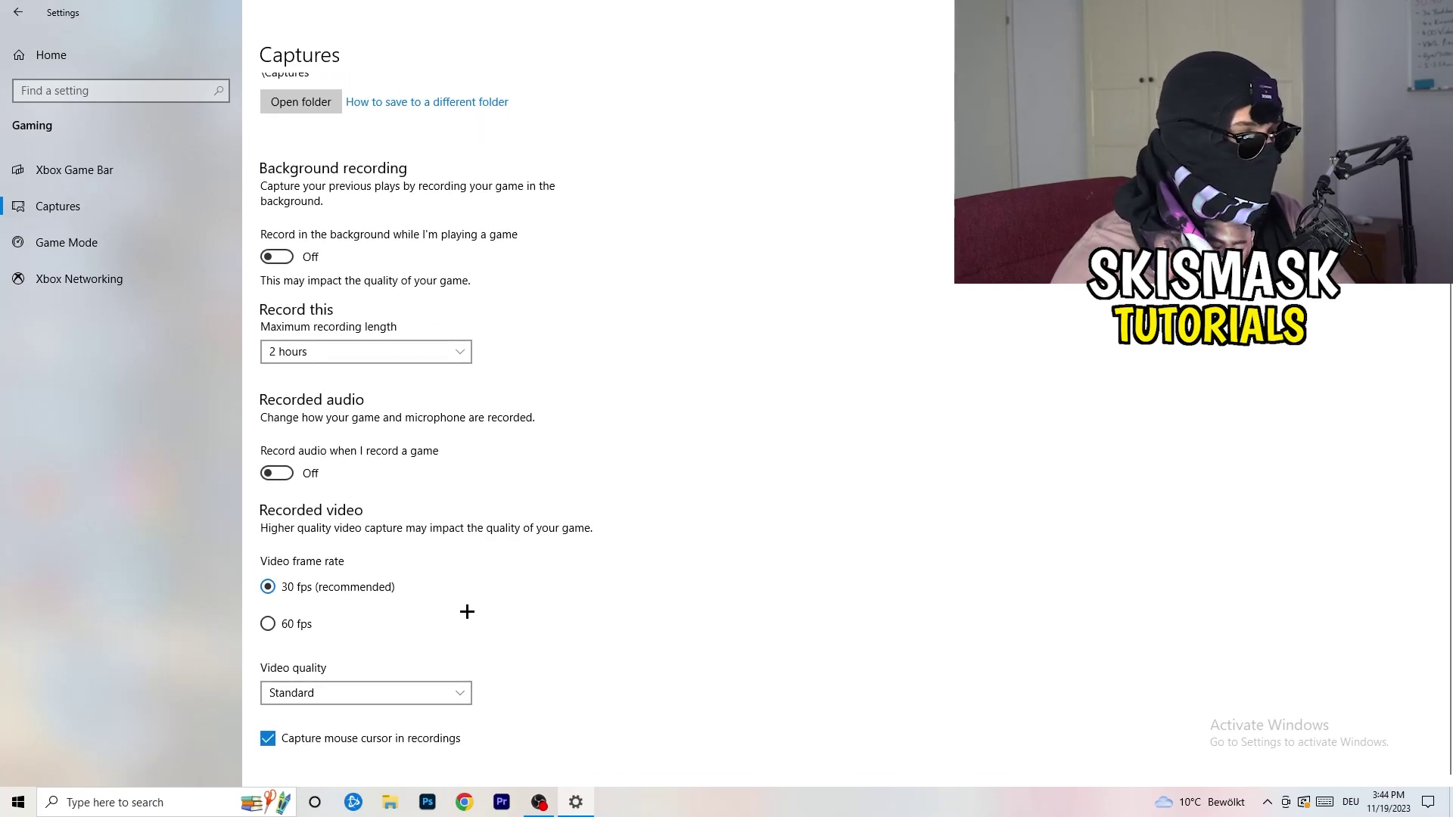
scroll(467, 610, "up", 3)
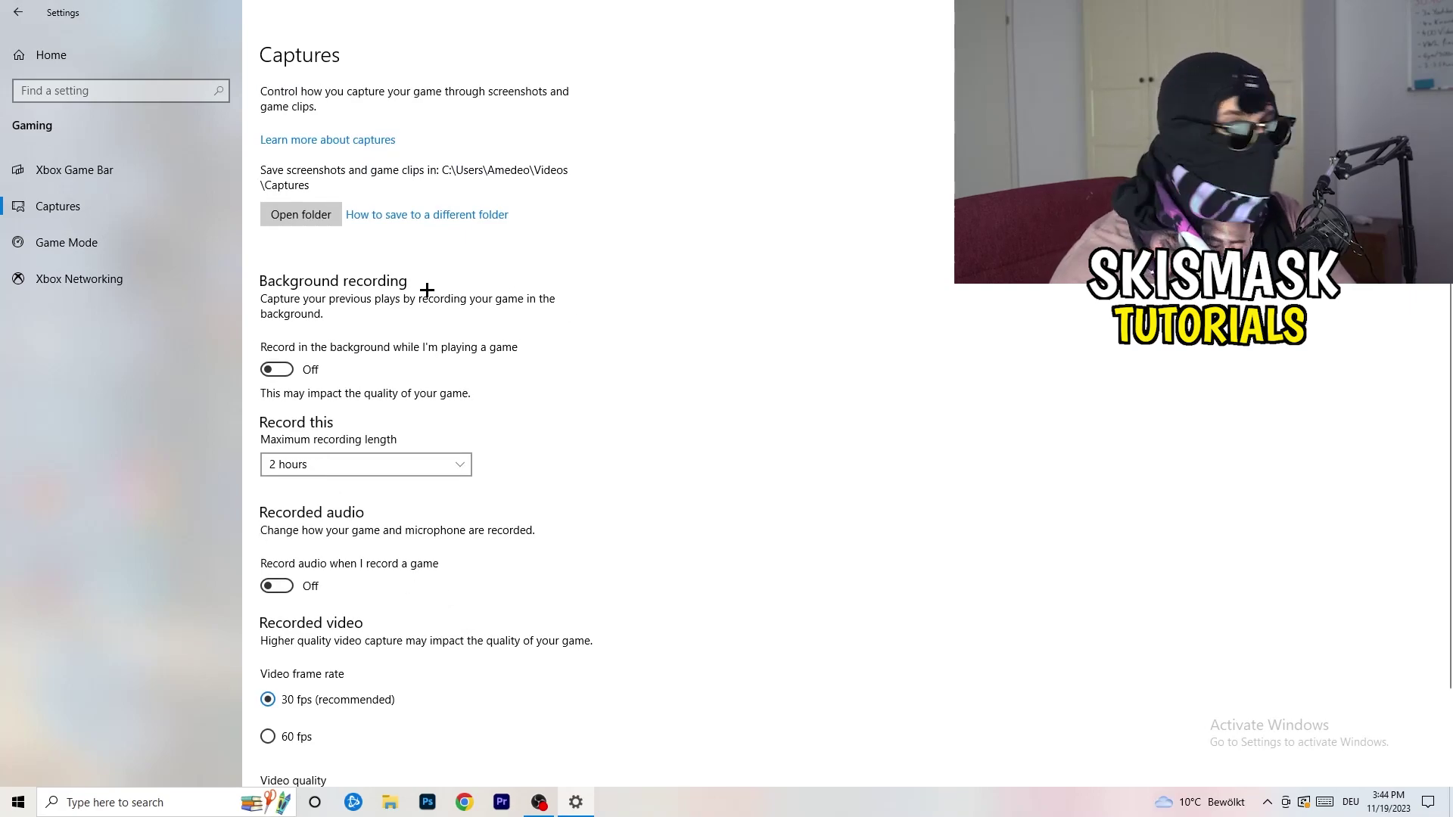
left_click(113, 241)
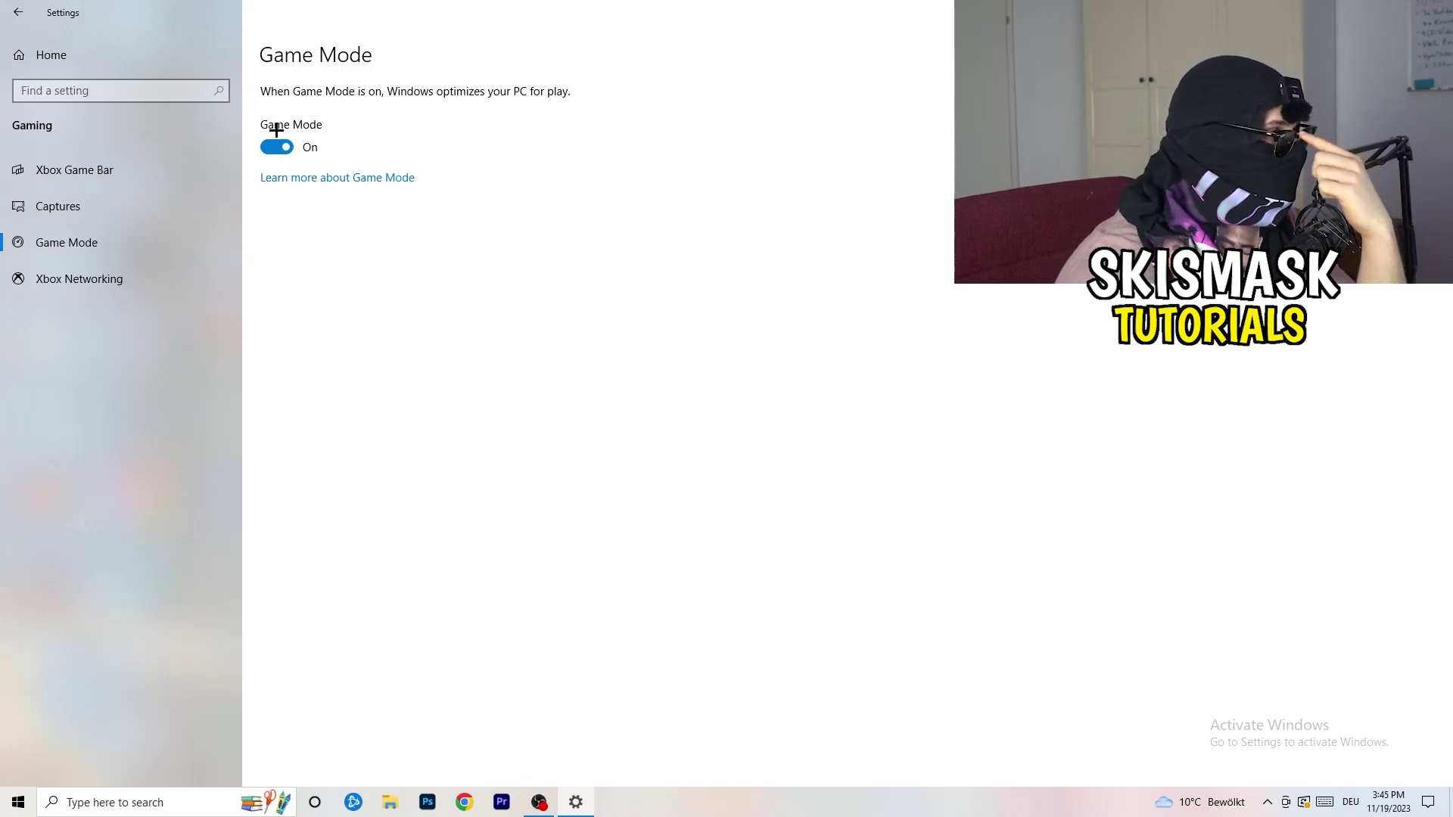
Step: Return to the Settings home page and check the Windows Update status in Update & Security
left_click(15, 9)
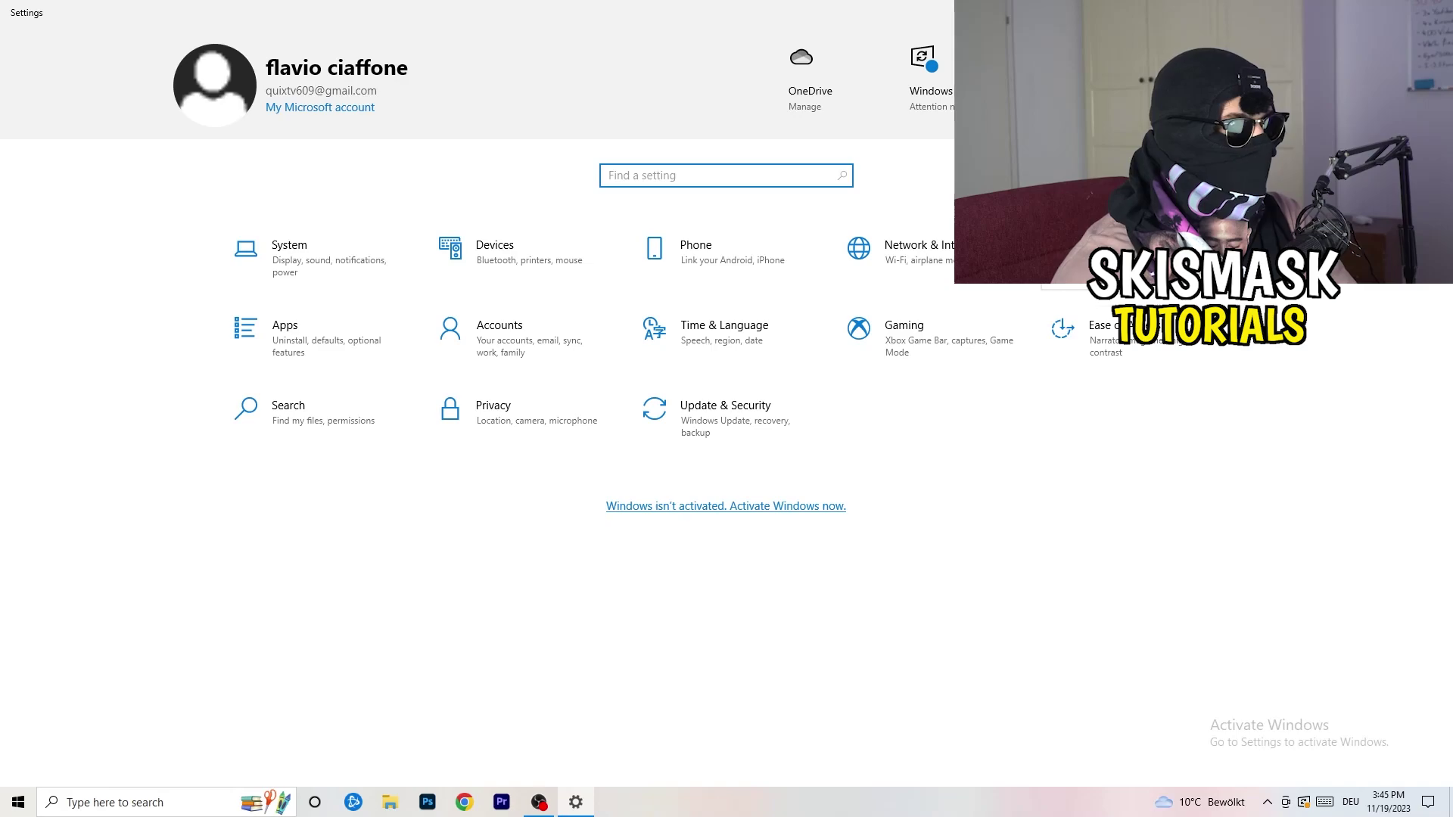
left_click(711, 415)
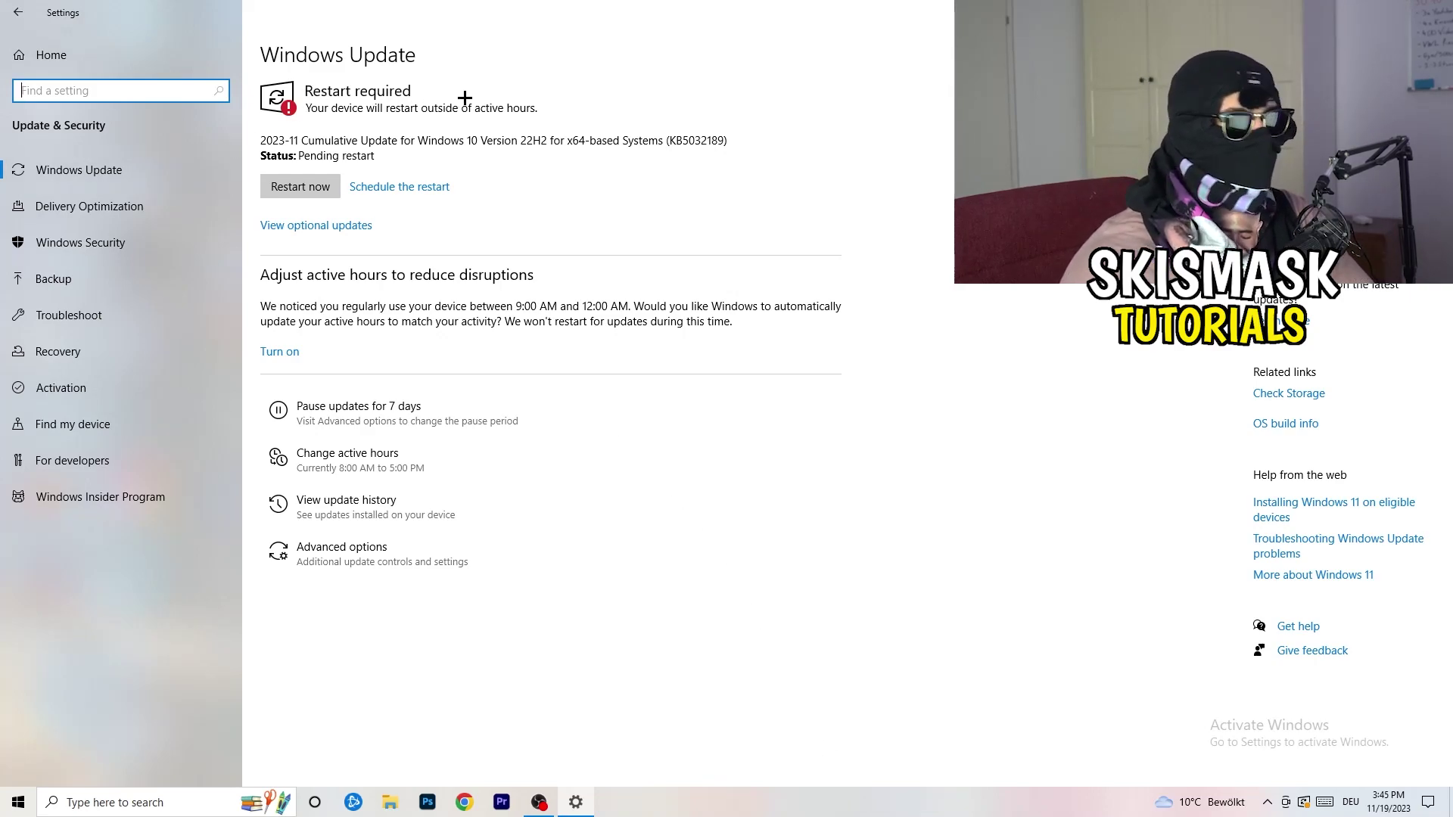
left_click(521, 112)
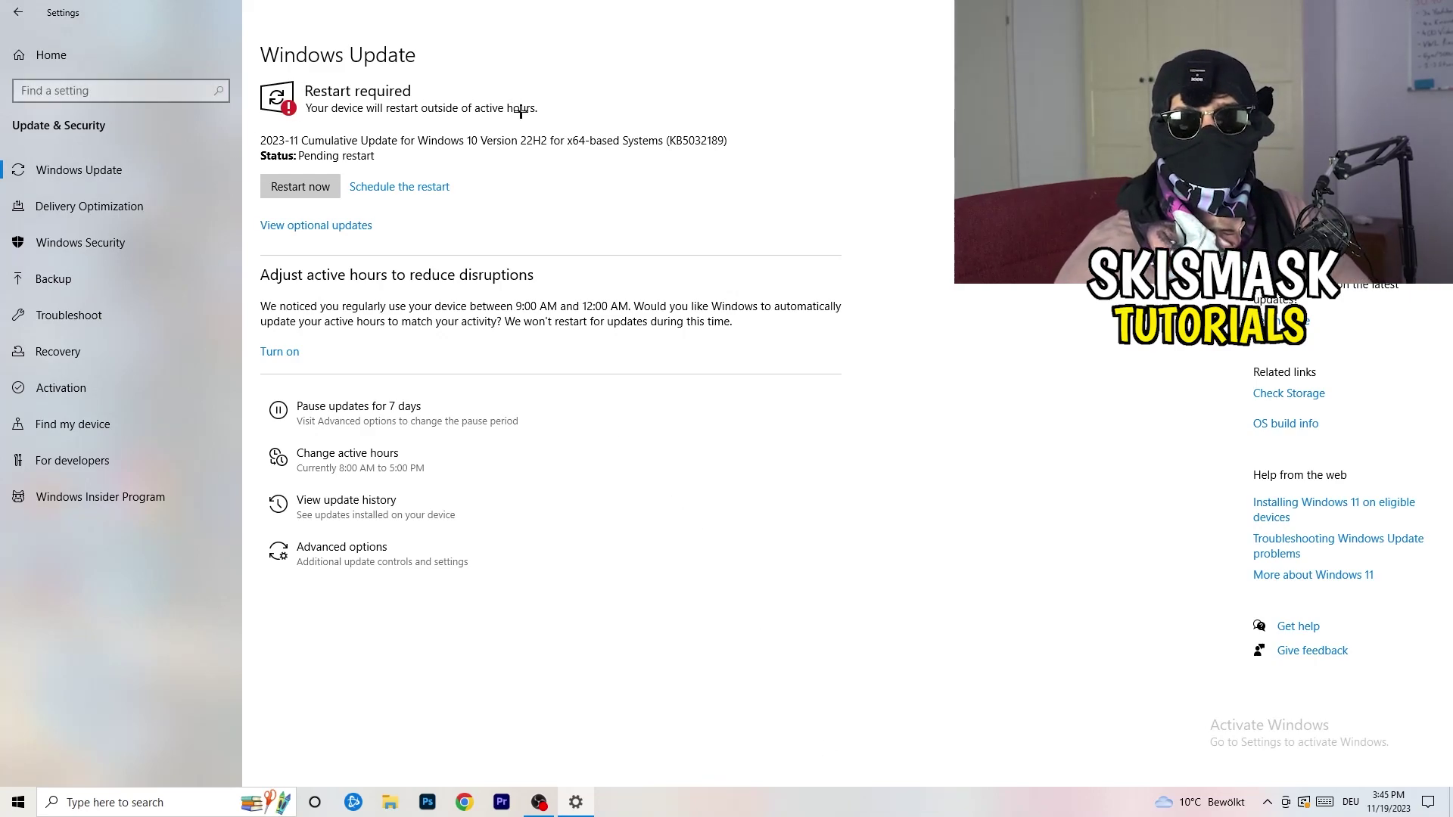